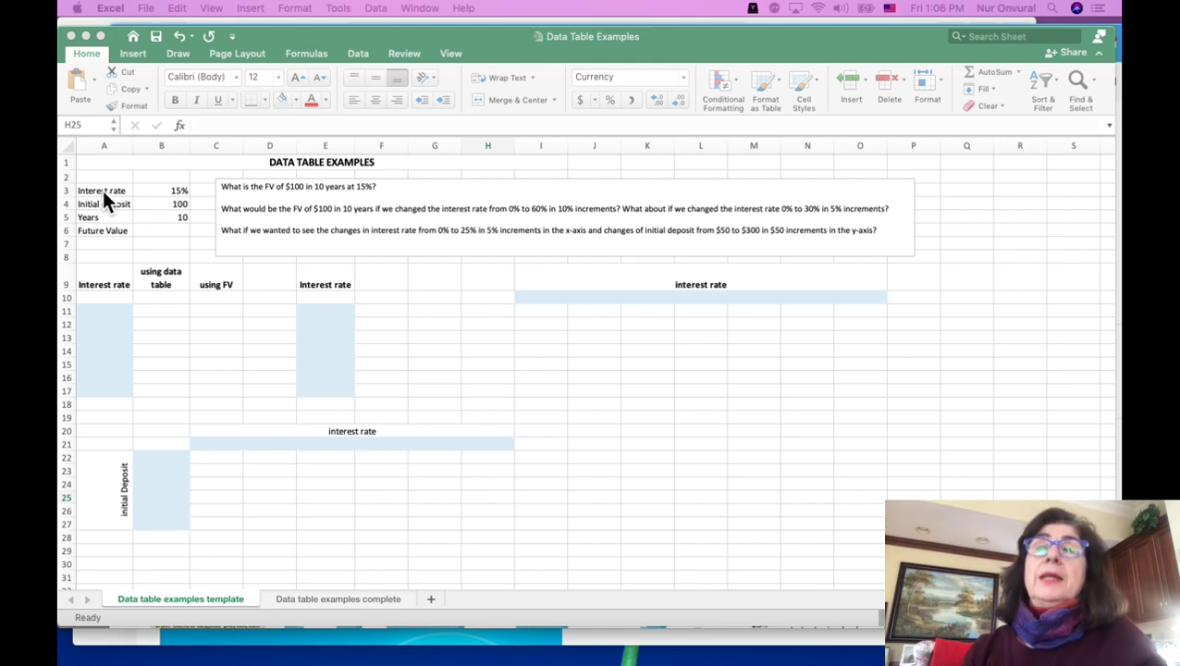
Step: Check the interest rate, initial deposit and years inputs in cells B3, B4 and B5
click(168, 185)
click(182, 190)
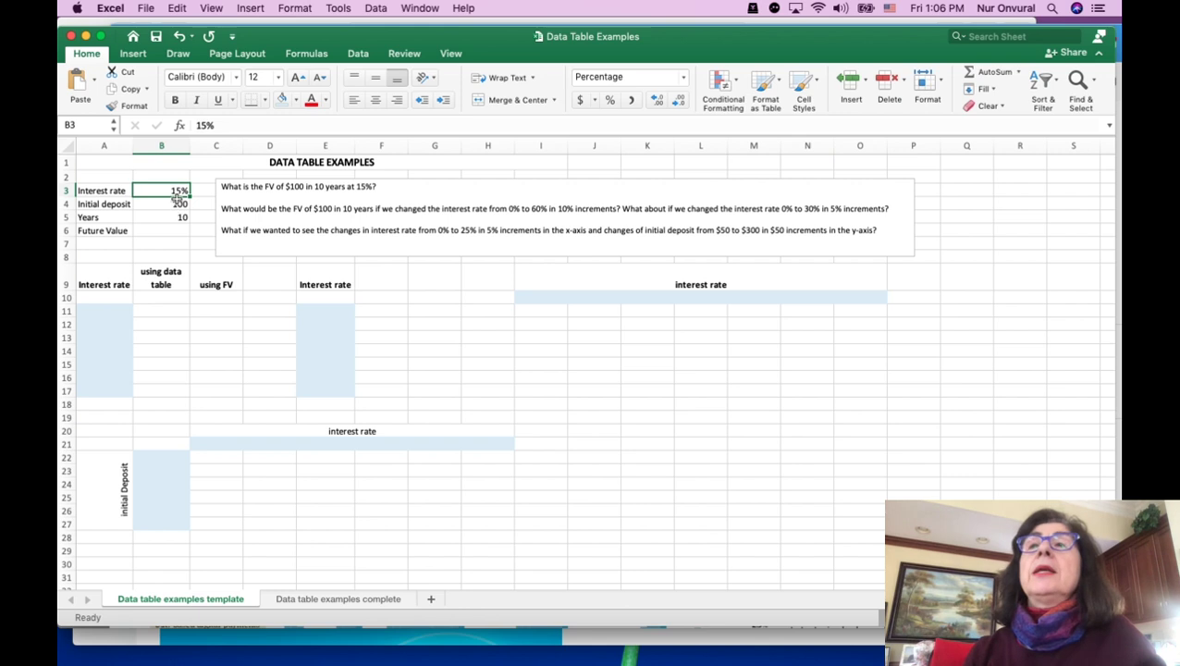
click(181, 204)
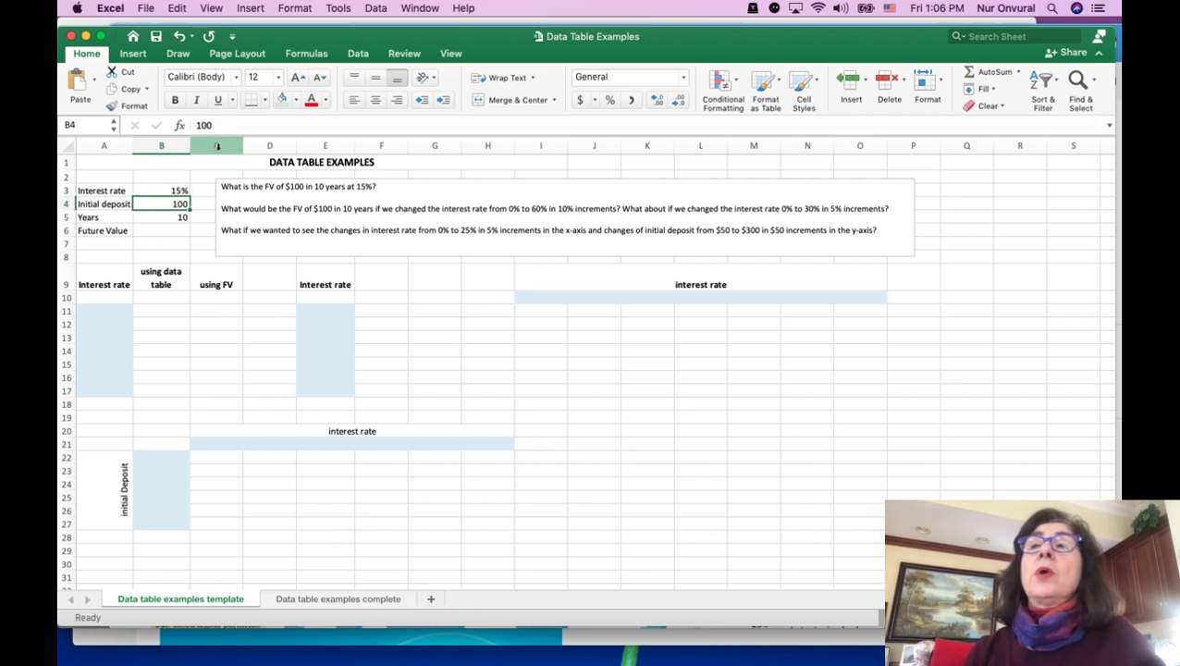
click(176, 216)
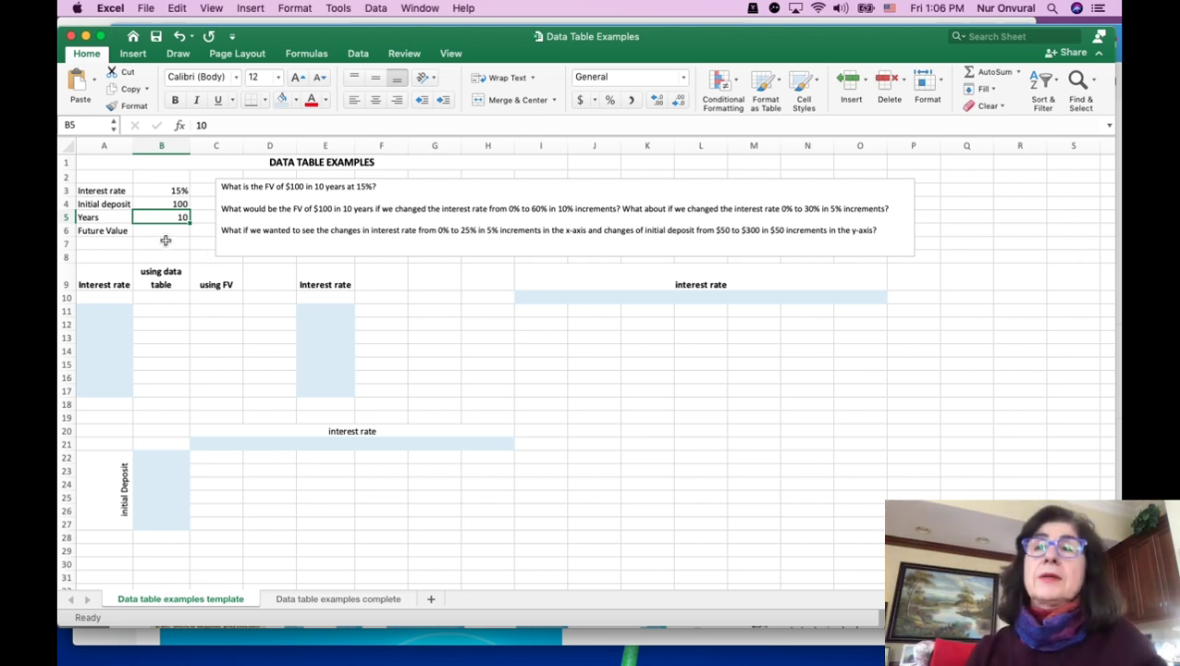
Step: Calculate the future value in B6 with =FV(B3,B5,,-B4), leaving the payment argument empty
click(162, 232)
text(=)
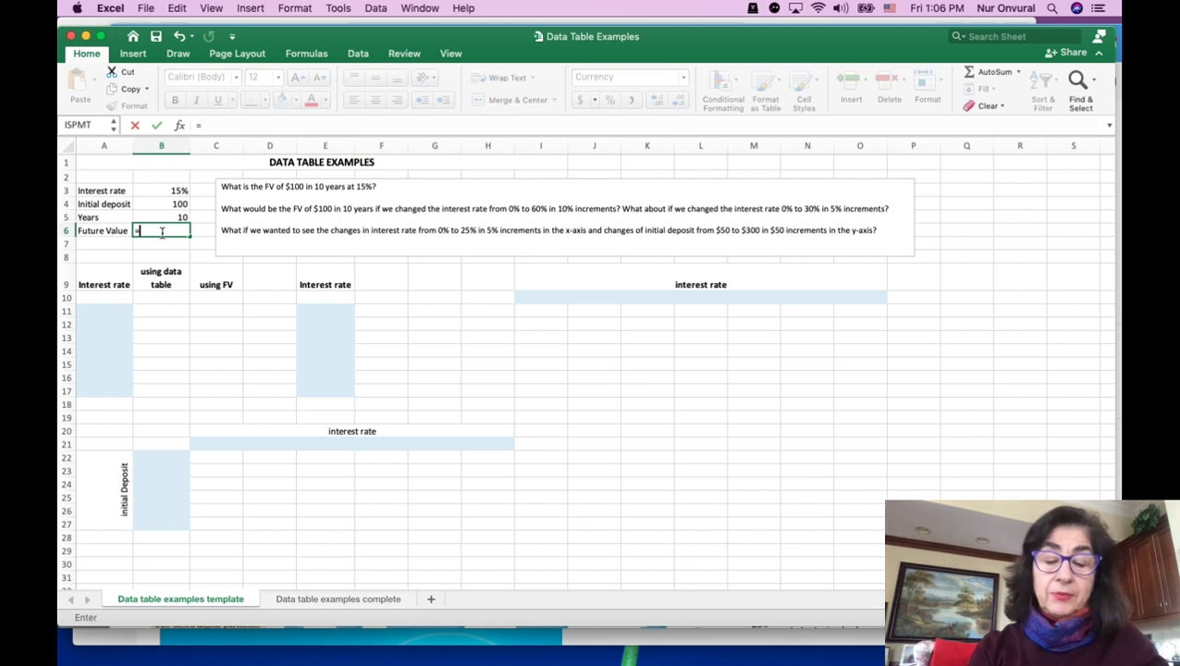
text(FV()
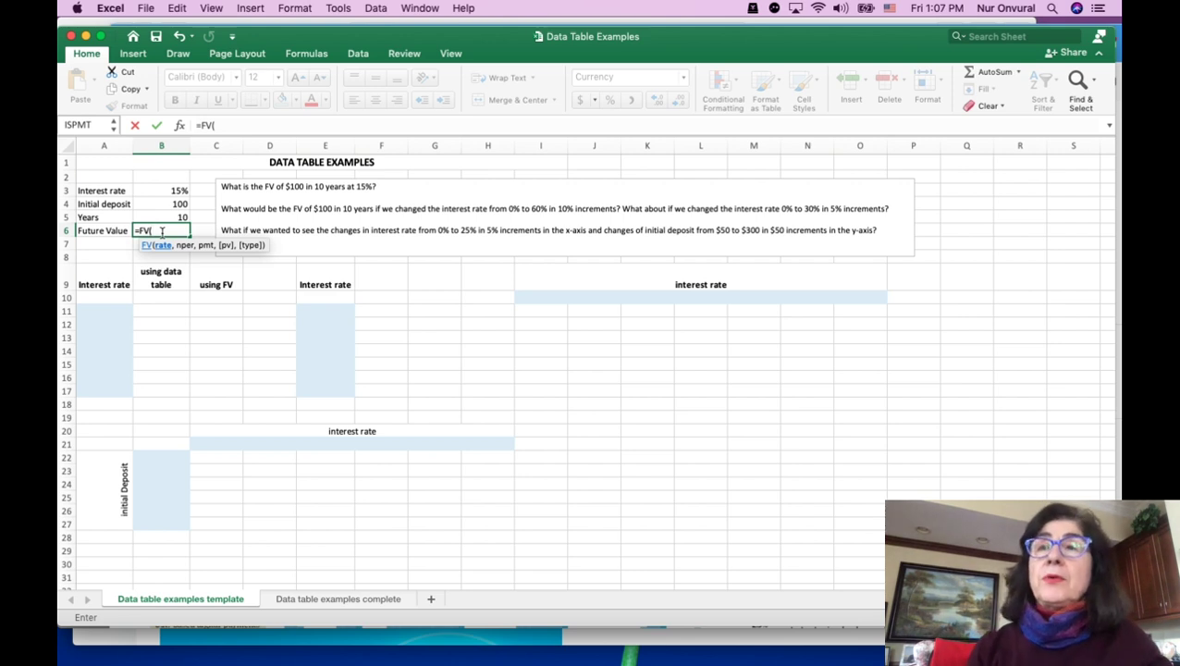
click(176, 190)
text(,)
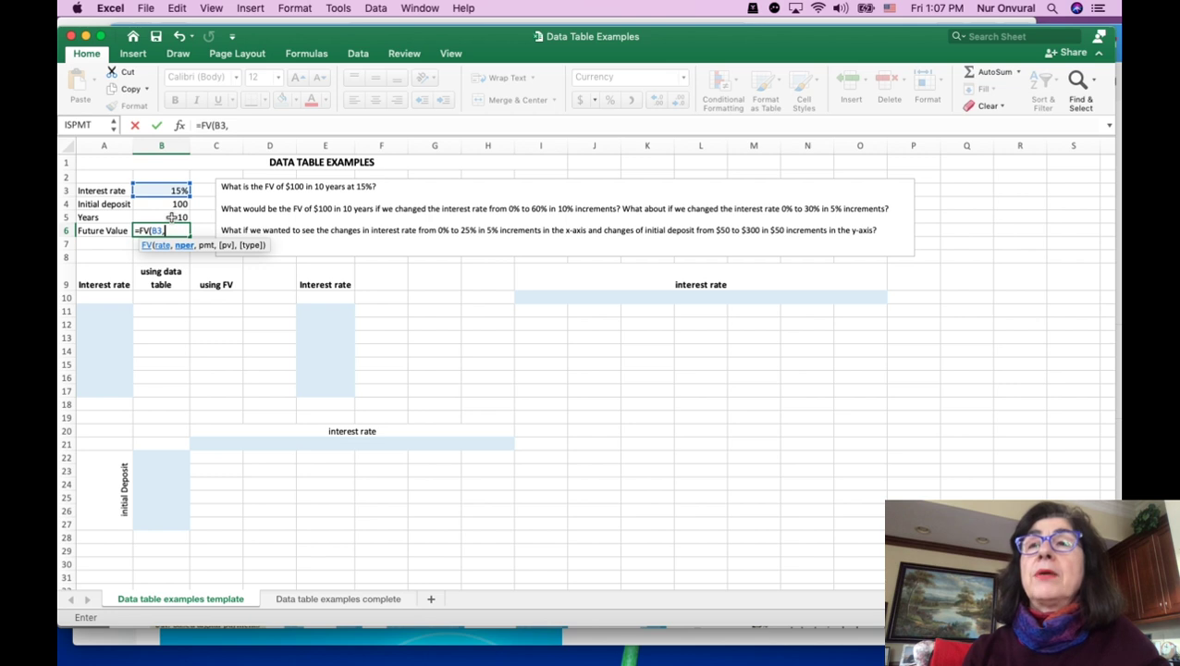
click(171, 217)
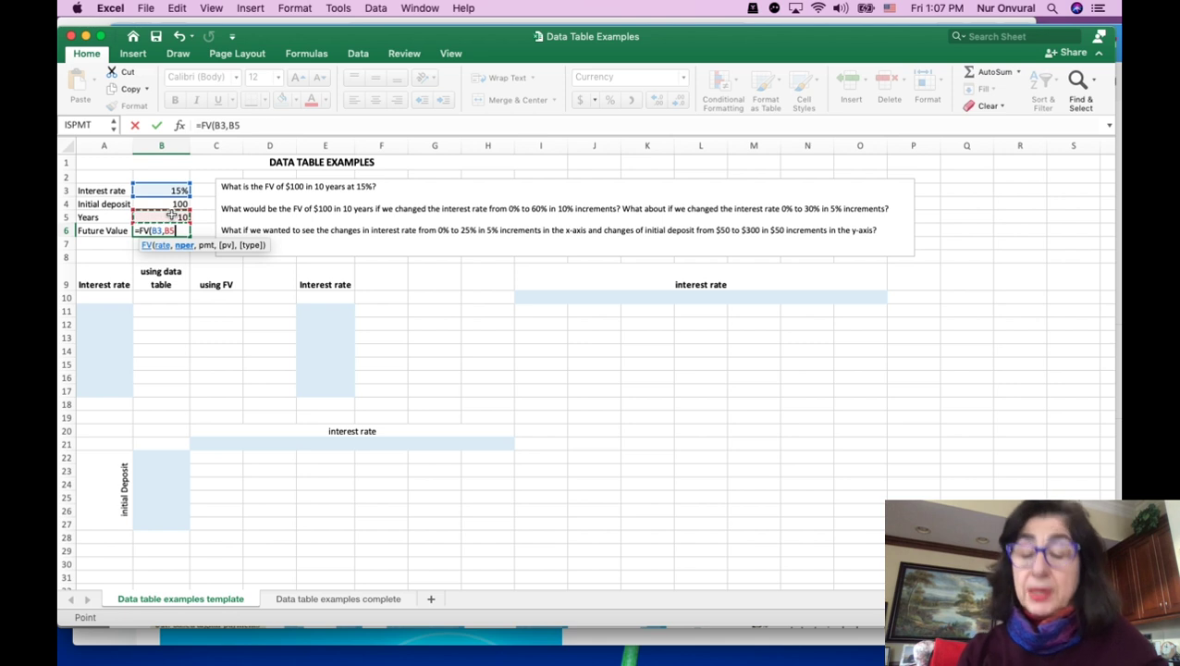
text(,)
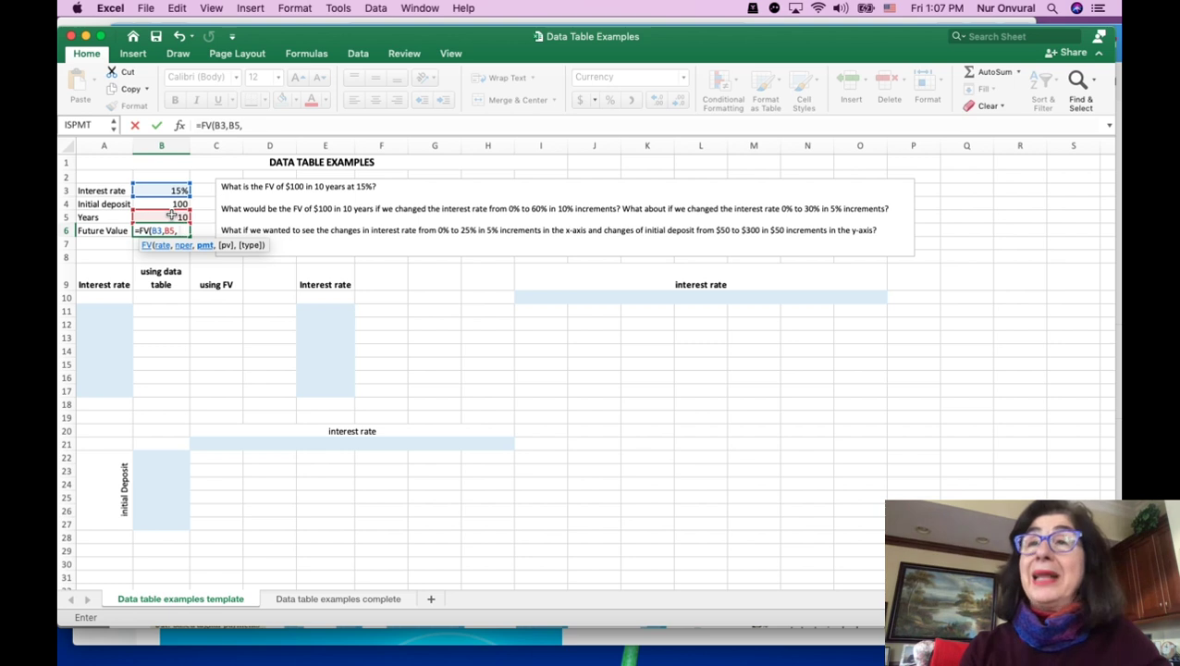
text(,)
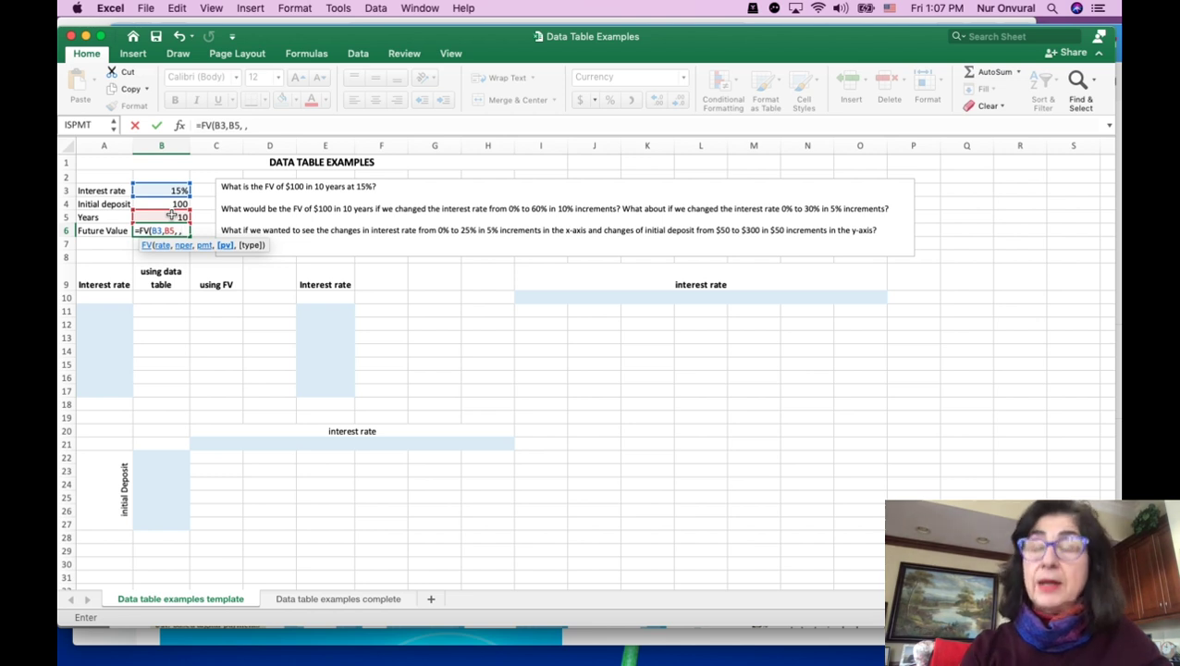
text(-)
click(178, 203)
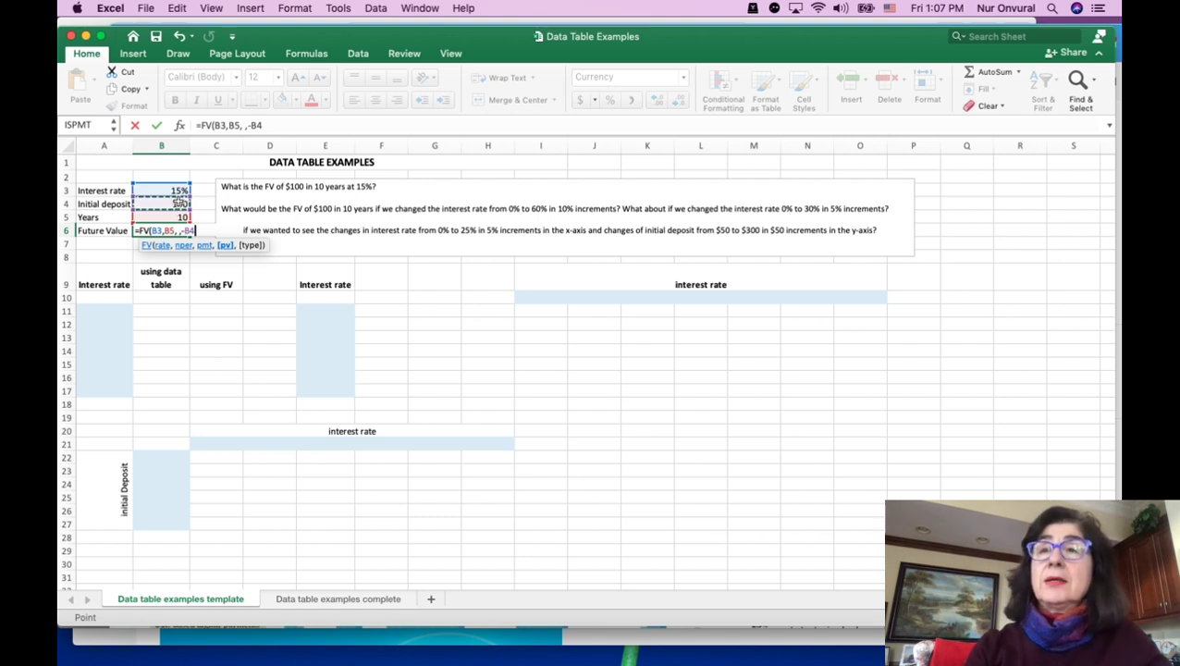
text())
key(Return)
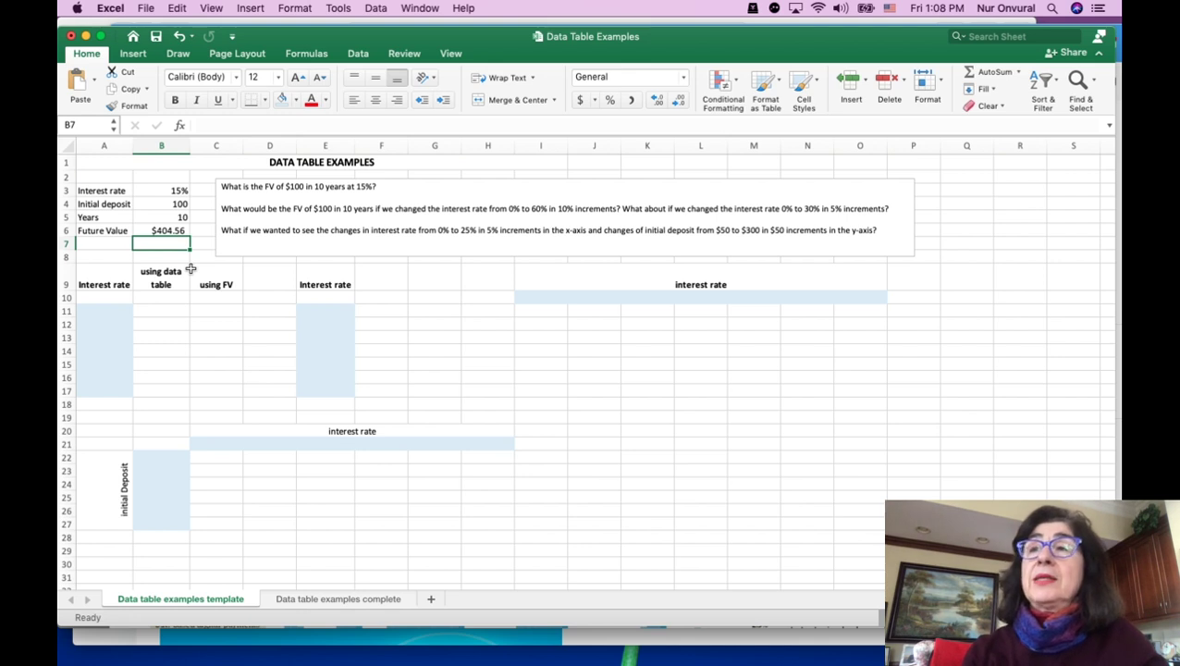
Step: Enter 0% in A11 as the first interest rate of the one-variable table
click(110, 310)
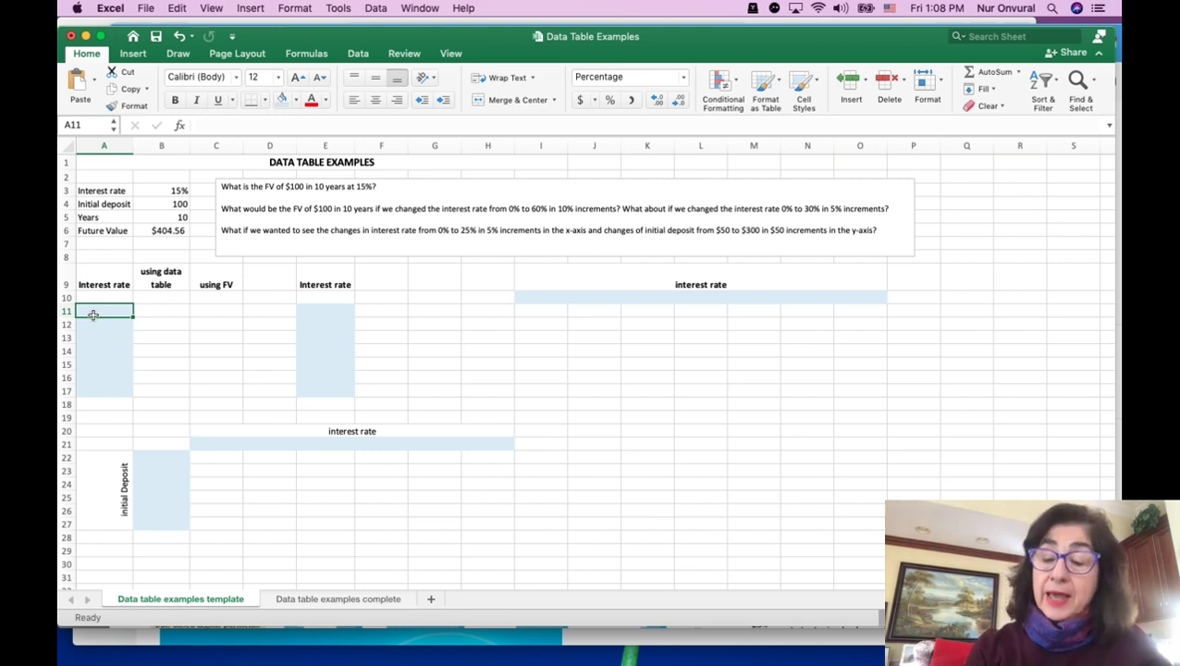
text(0%)
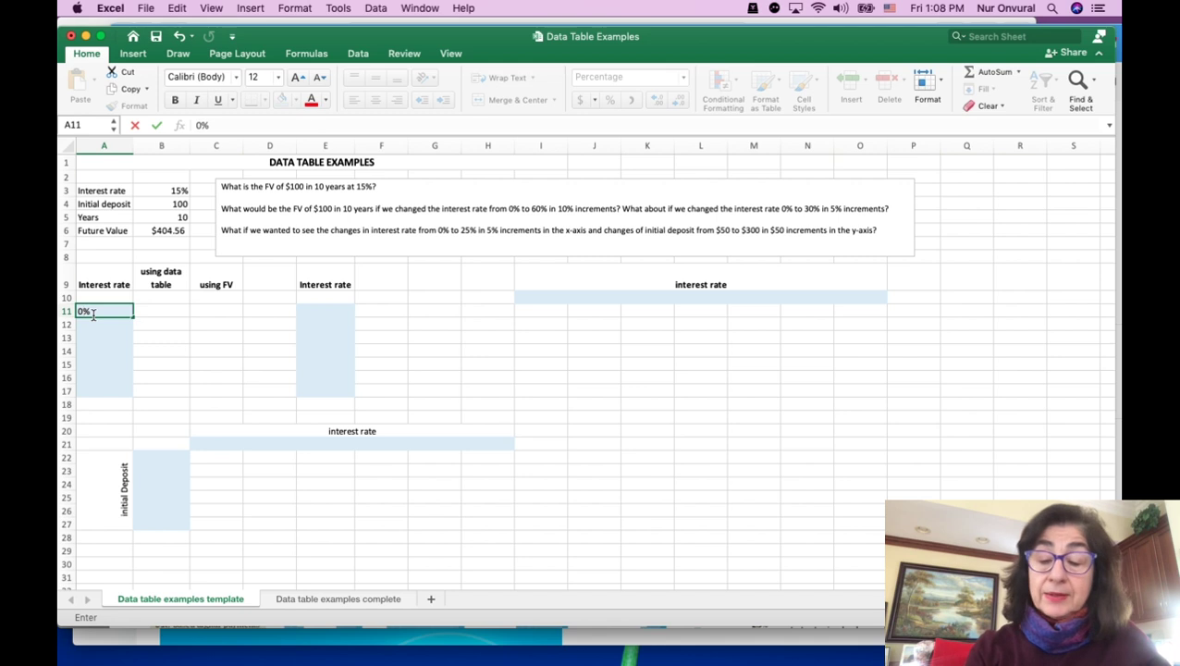
text(%)
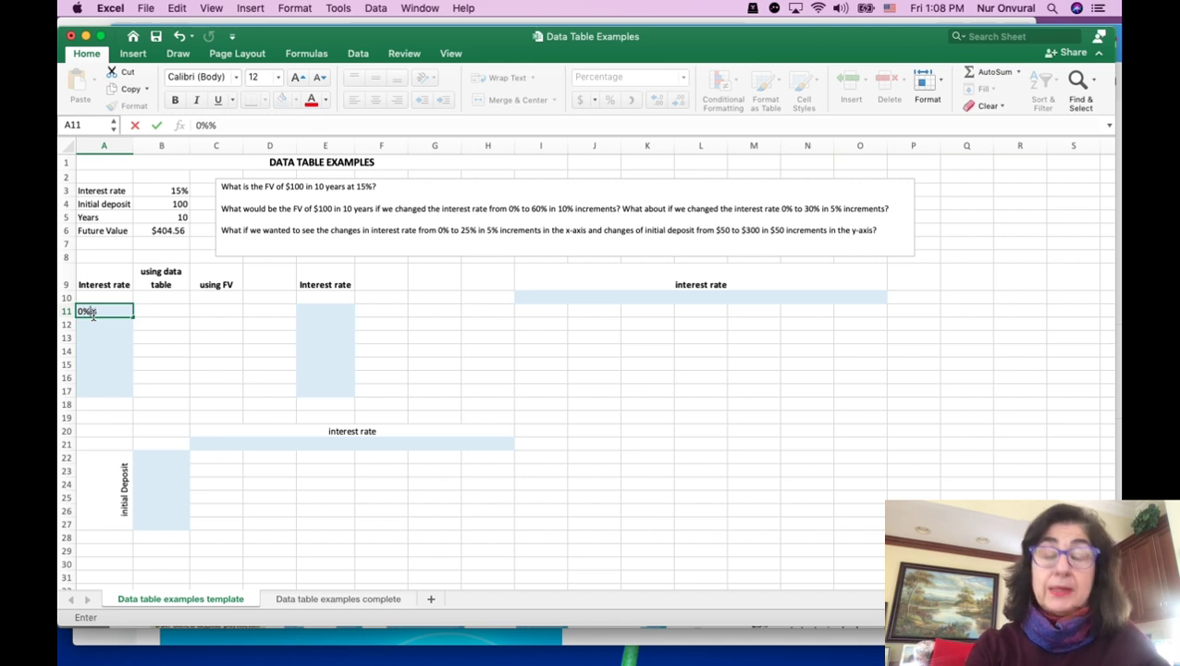
key(BackSpace)
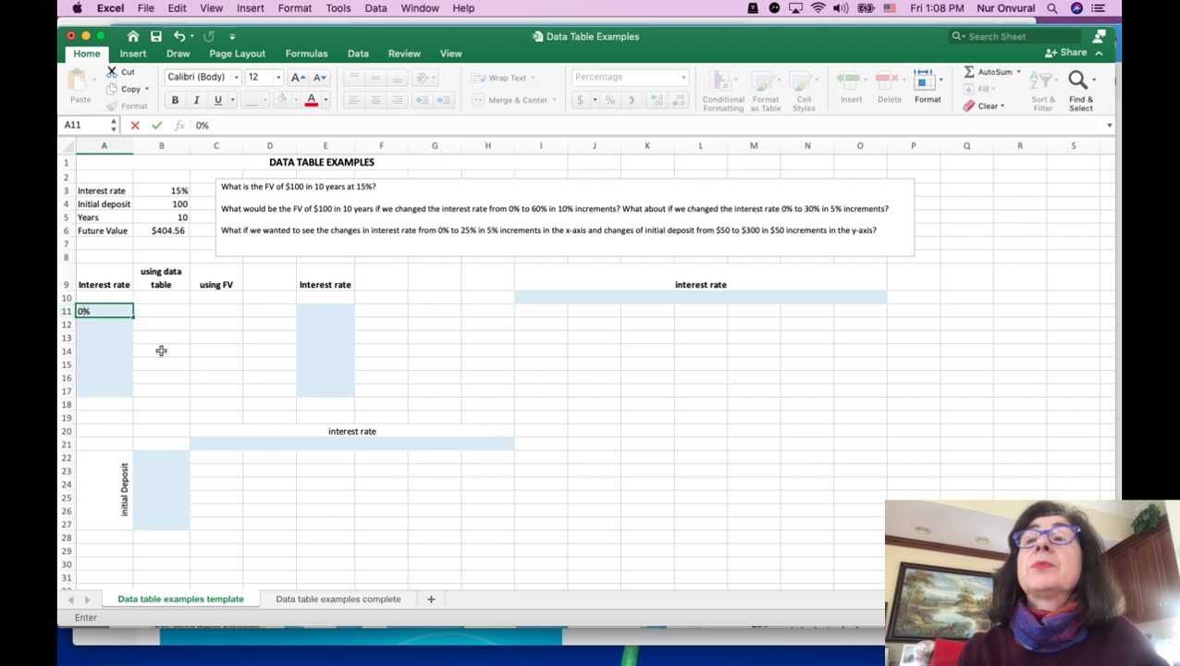
Step: Enter 10% in A12 and extend the interest rate series in 10% increments down to 60% in A17
click(104, 326)
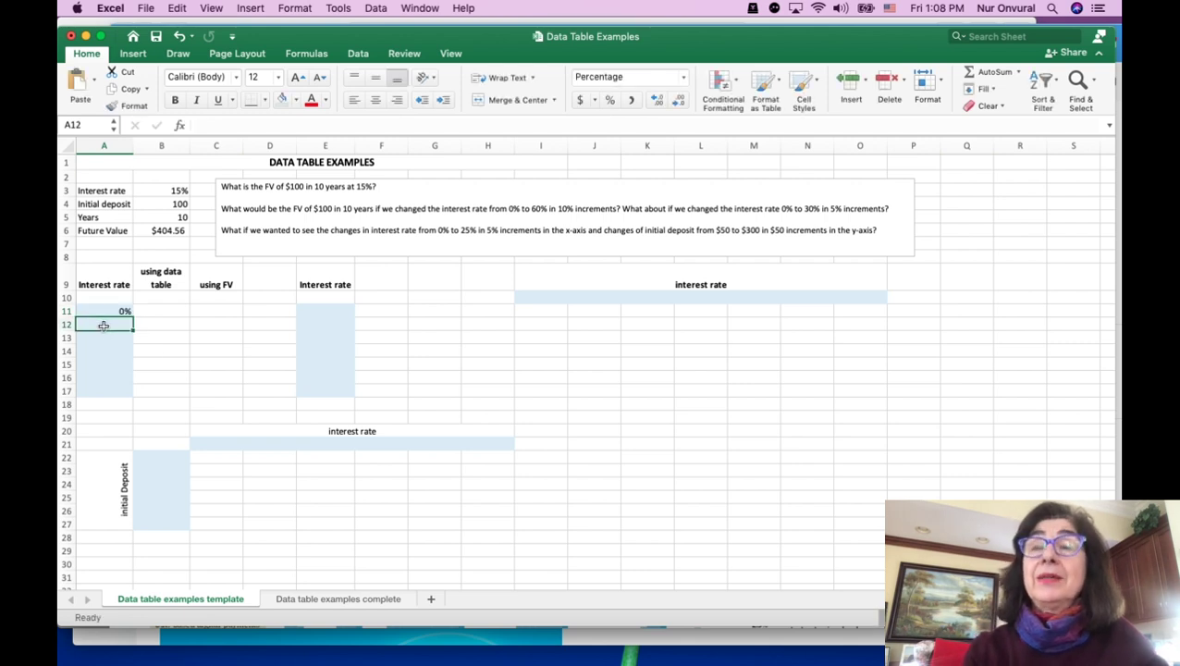
text(10%%)
click(117, 348)
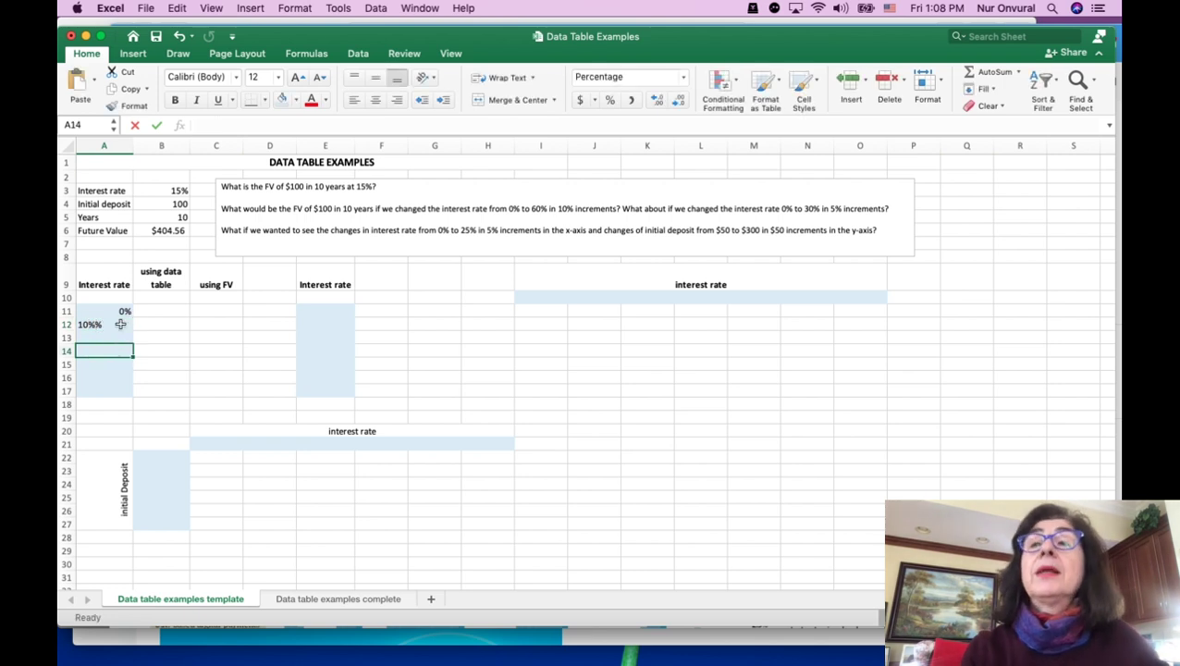
click(105, 325)
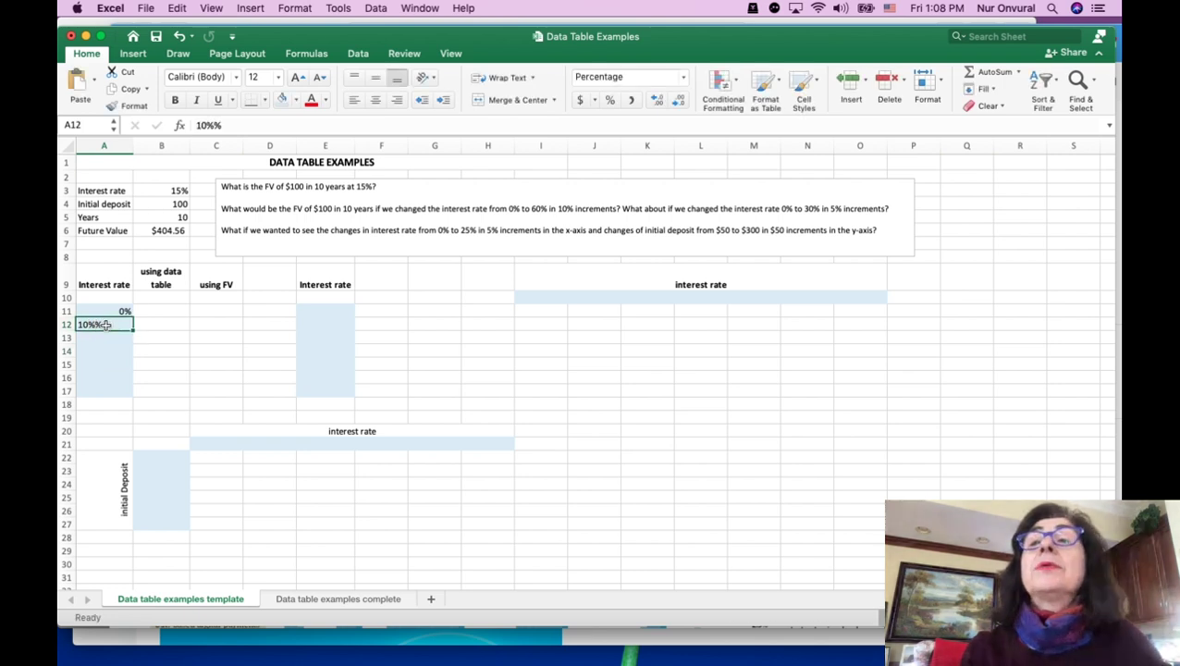
drag(104, 324, 104, 311)
click(246, 125)
key(BackSpace)
key(Return)
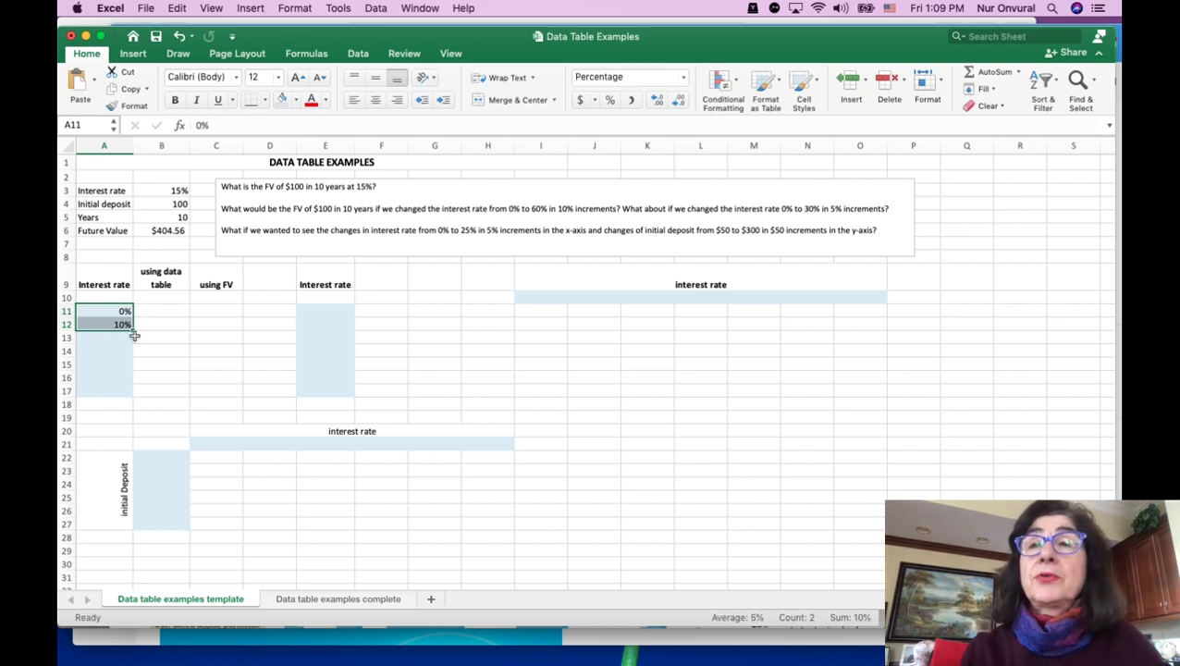
drag(134, 335, 135, 396)
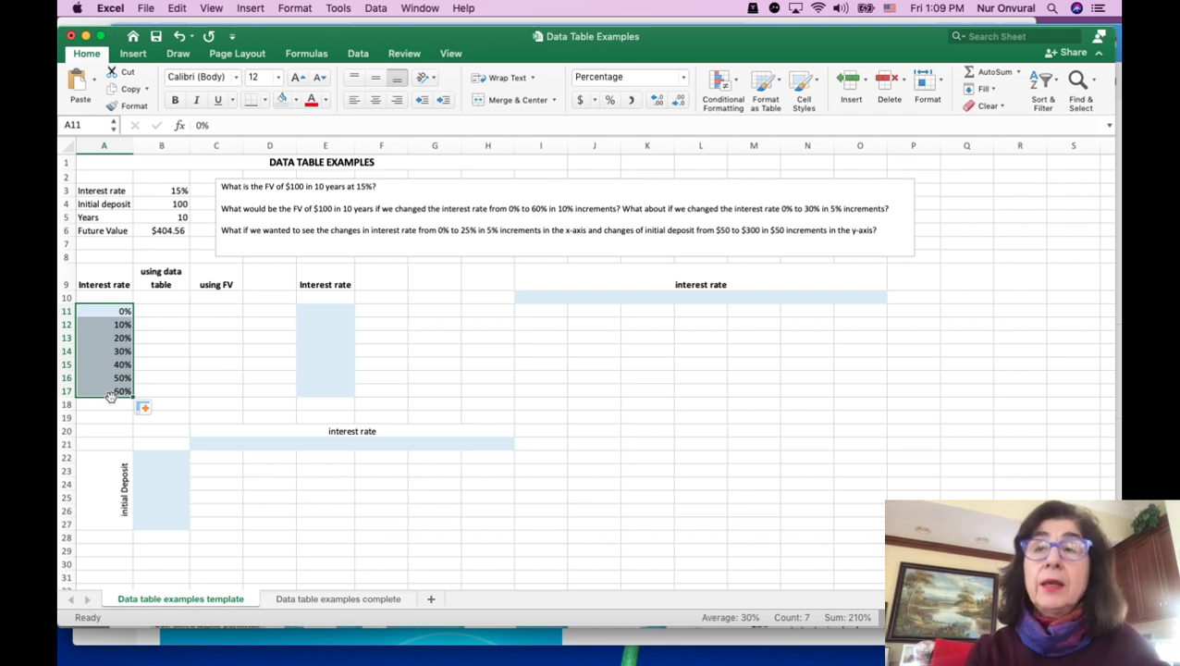
Step: Link B10, the header cell of the data table column, to the future value with =B6
click(163, 297)
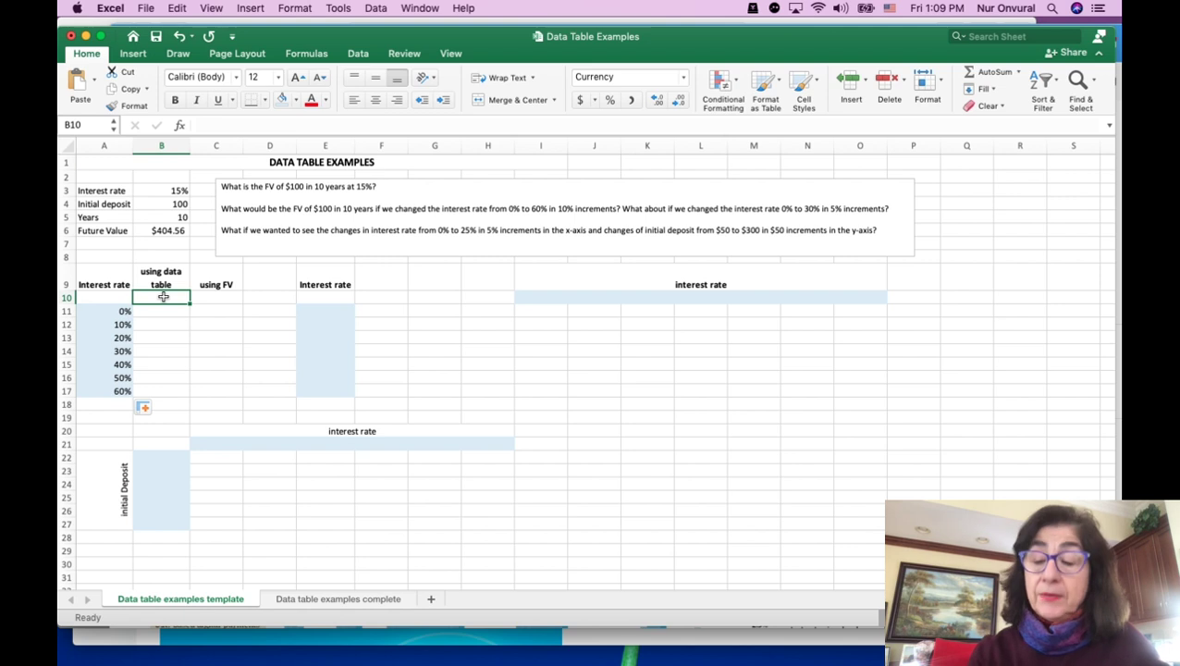
text(=)
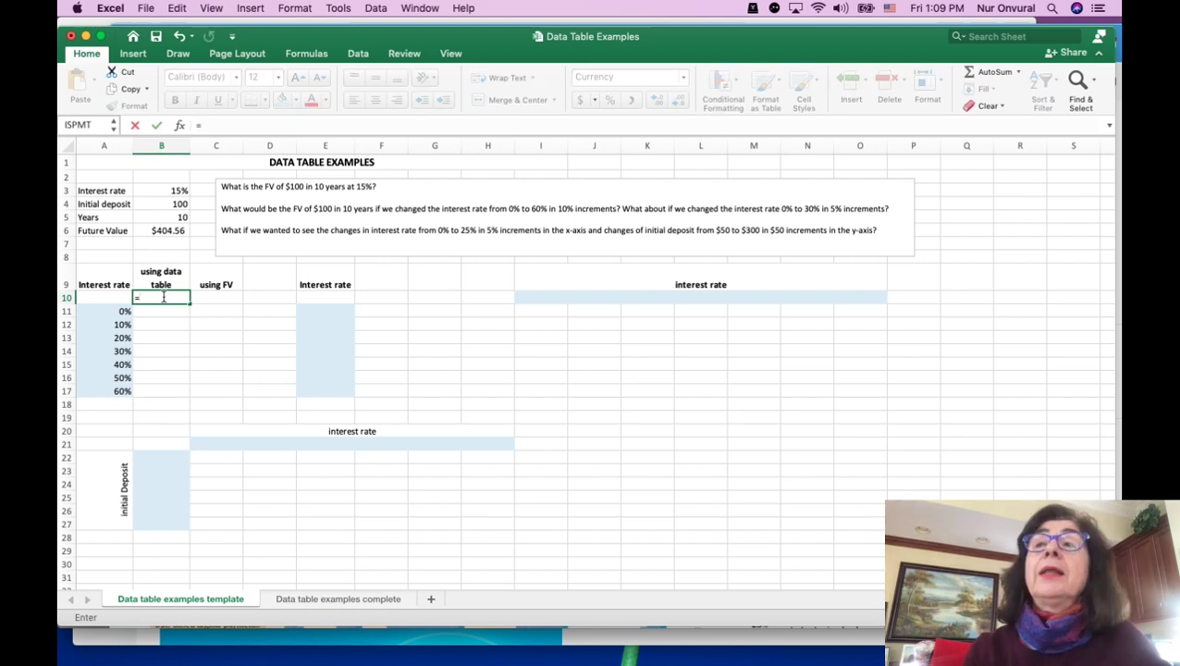
click(161, 230)
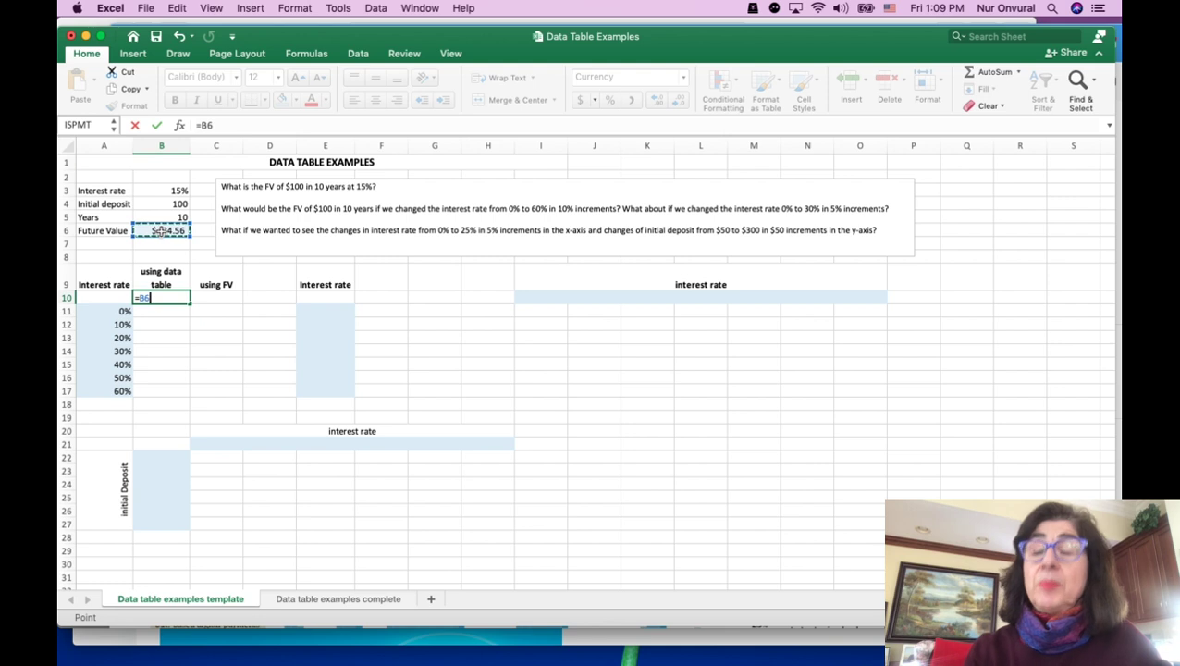
key(Return)
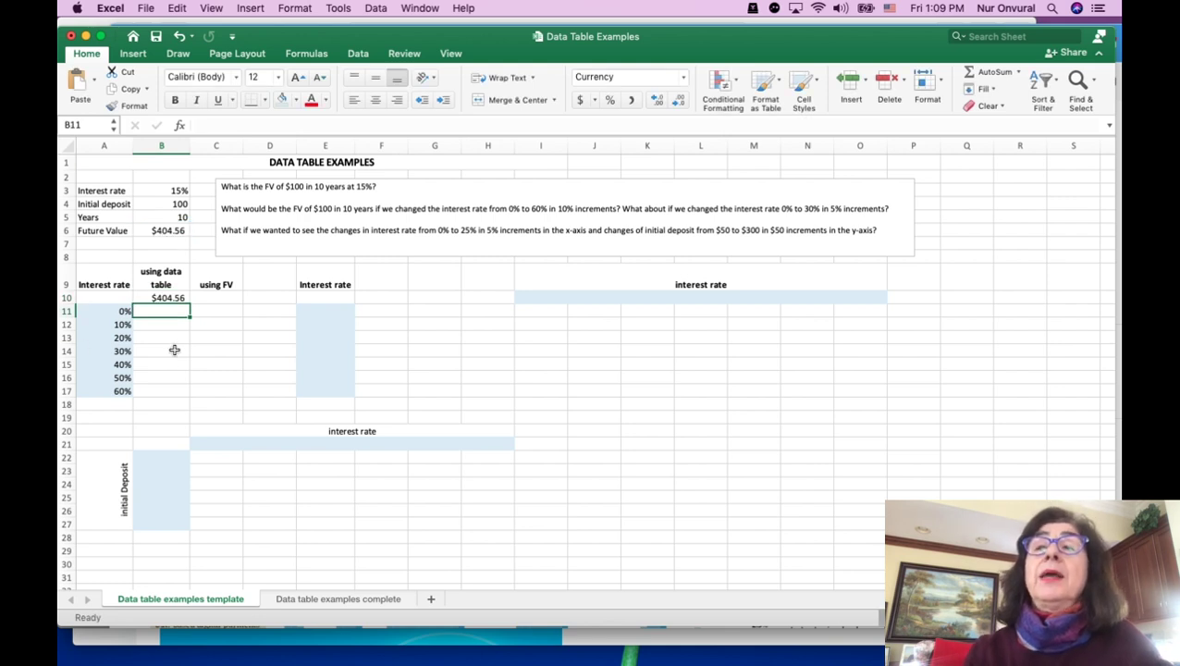
Step: Create a one-variable what-if data table on A10:B17 with B3 as the column input cell and no row input cell
click(95, 295)
drag(137, 298, 171, 392)
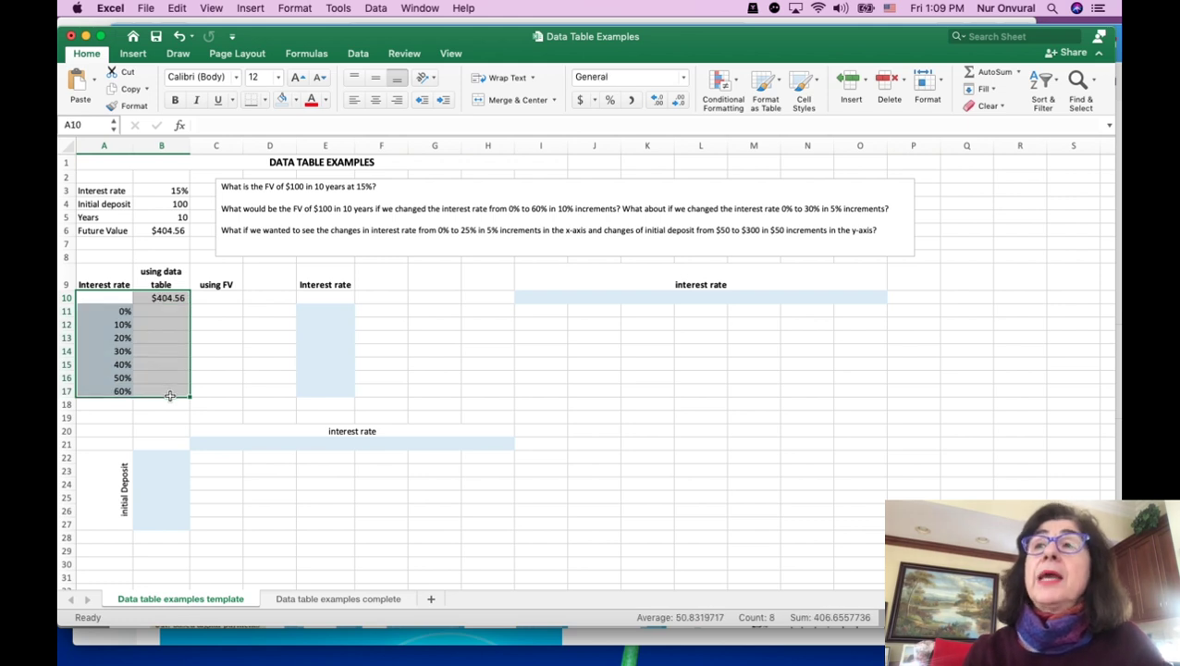
click(133, 54)
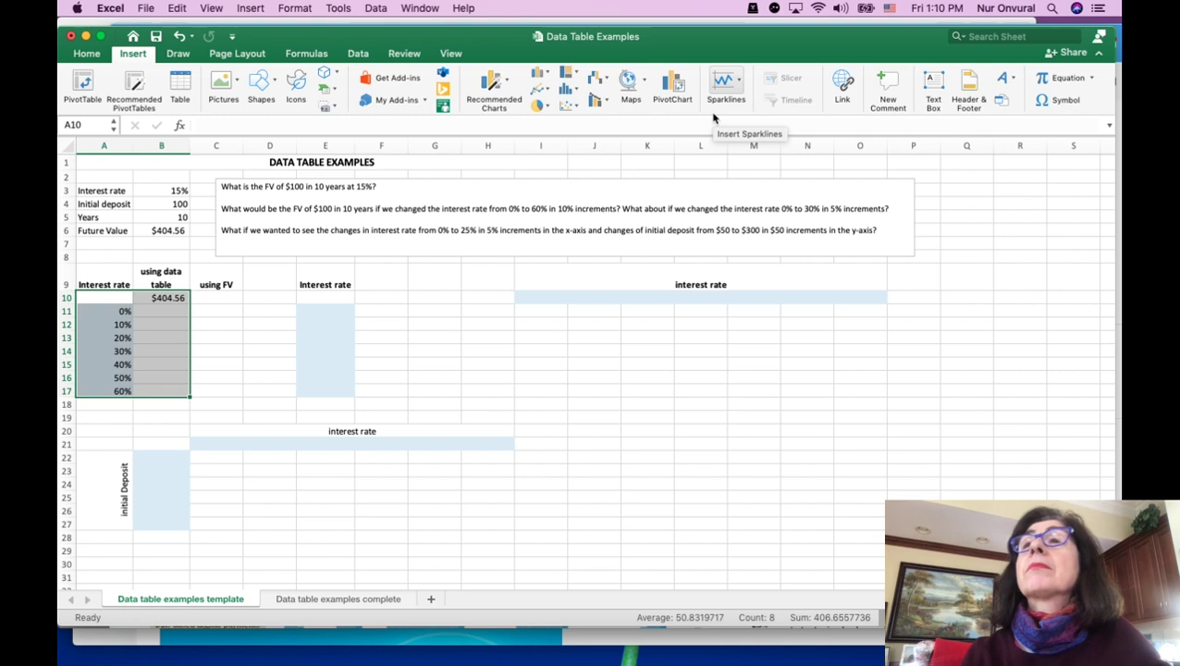
click(361, 56)
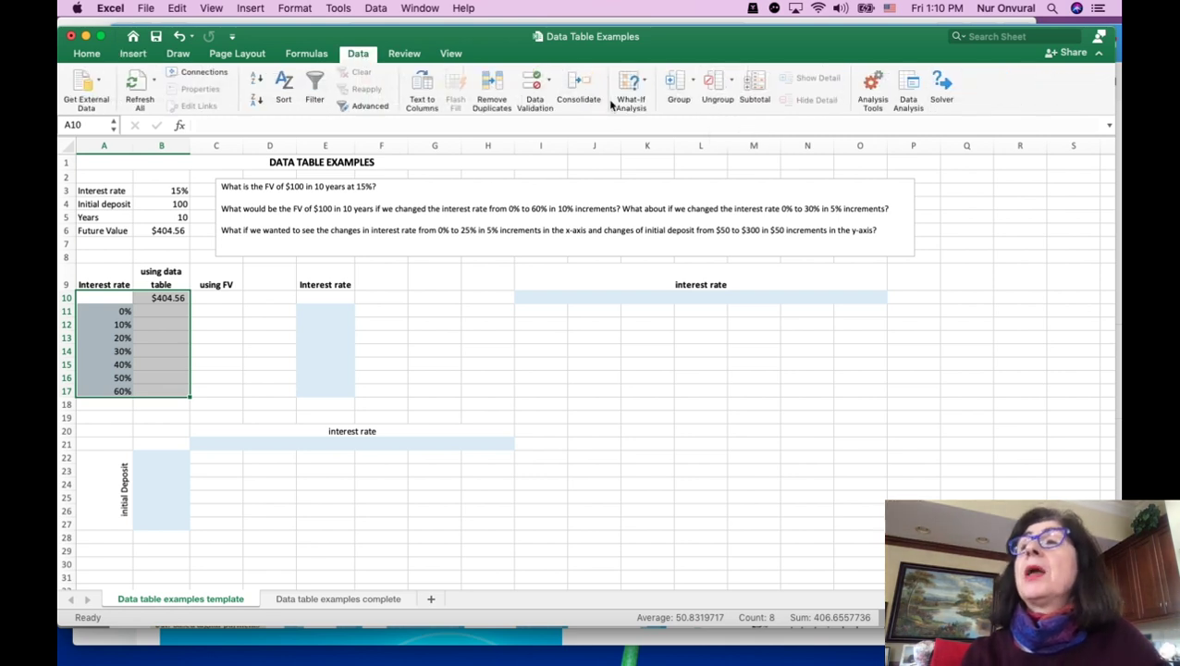
click(646, 84)
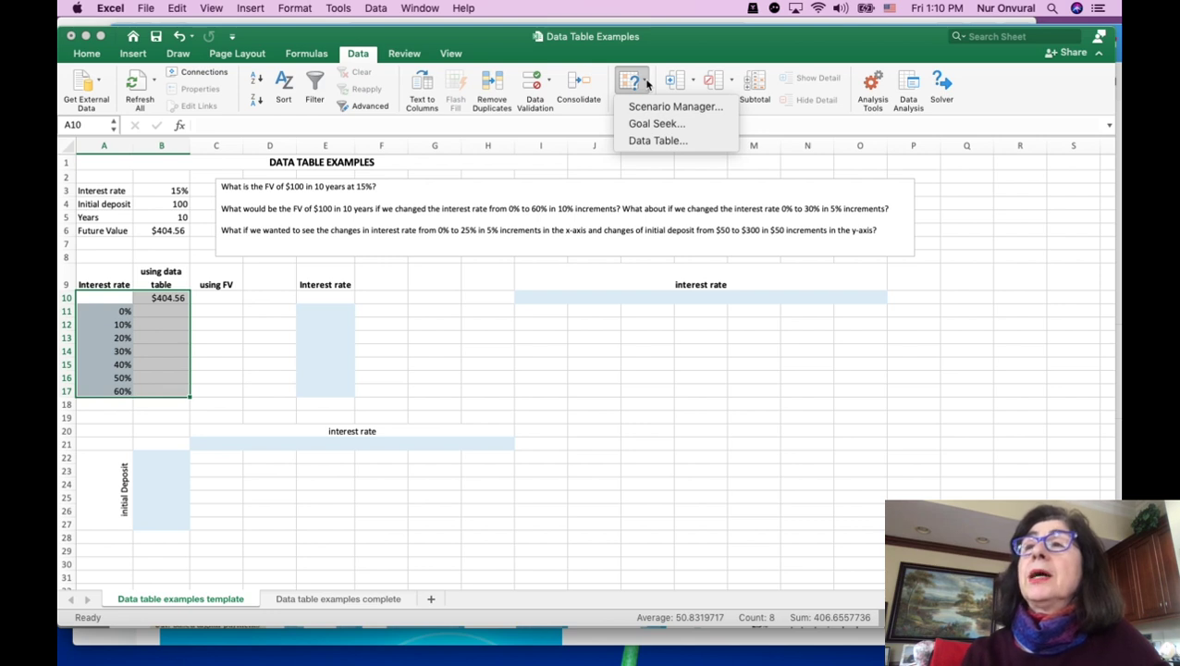
click(672, 141)
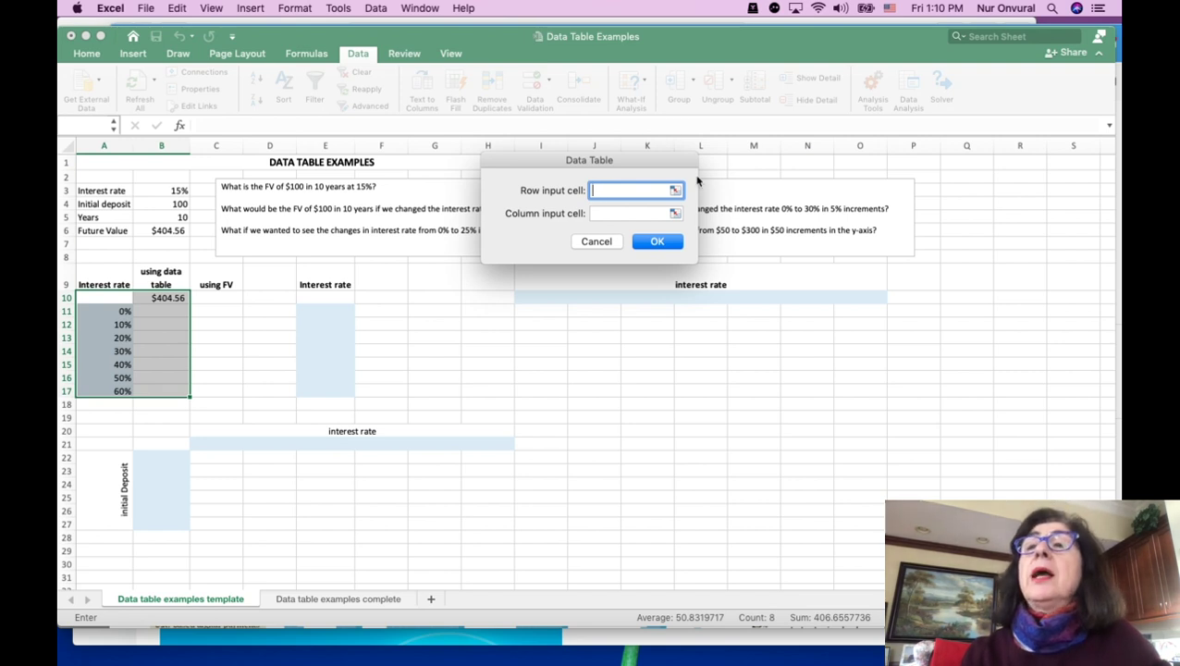
click(599, 213)
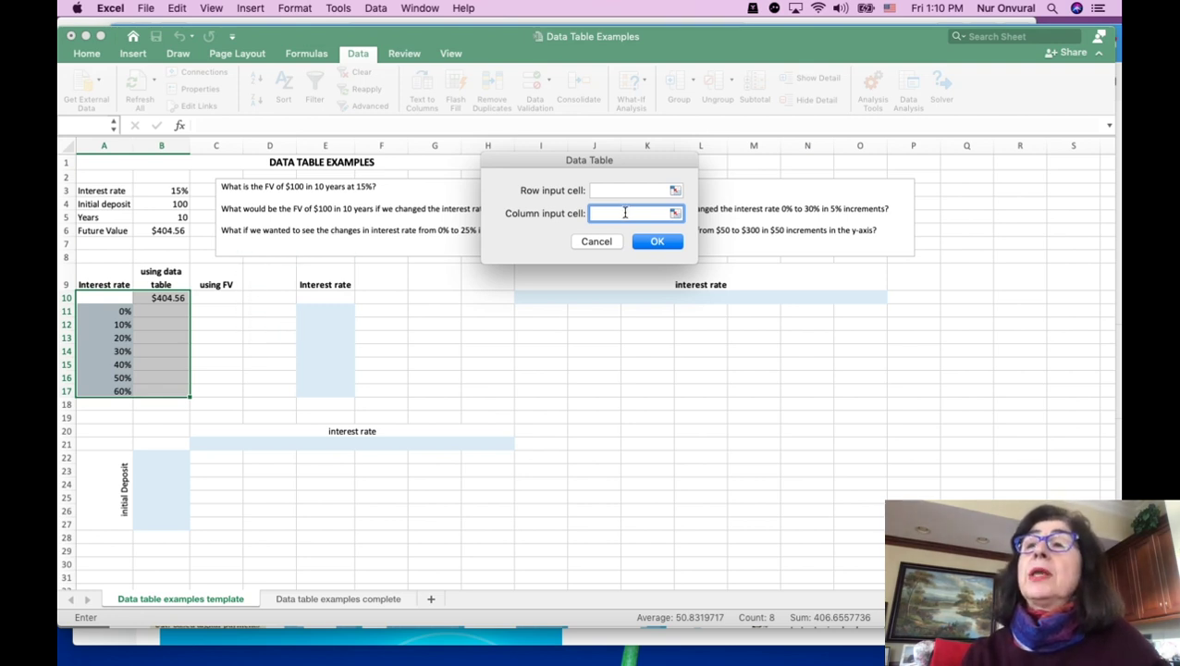
click(167, 191)
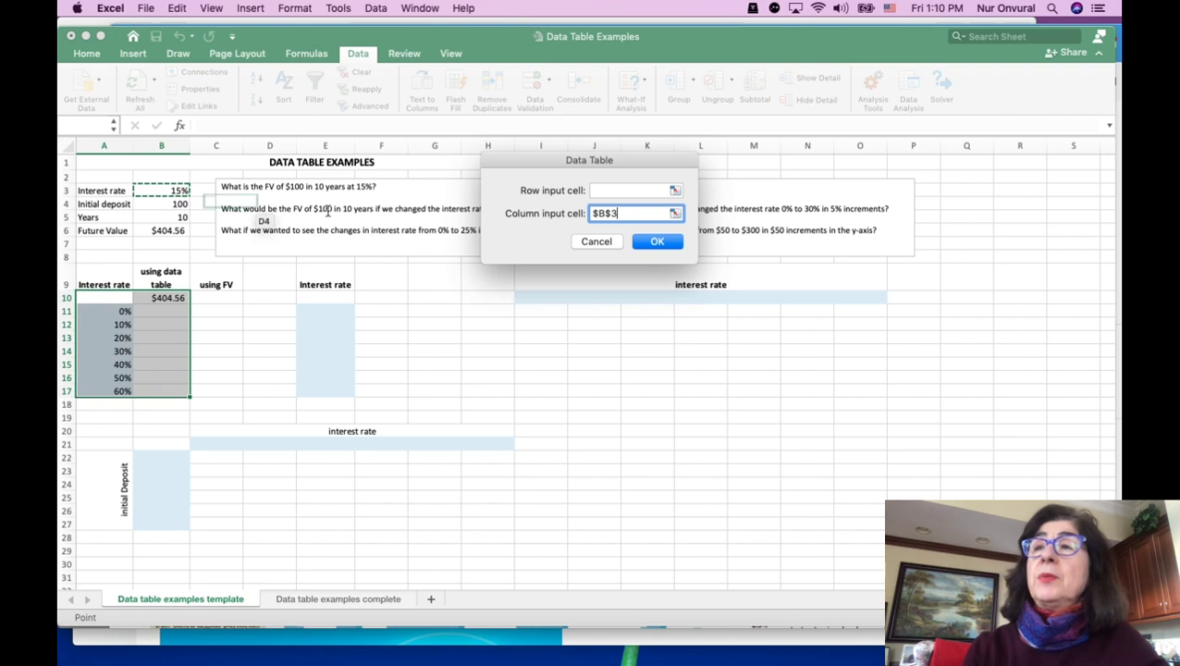
click(657, 242)
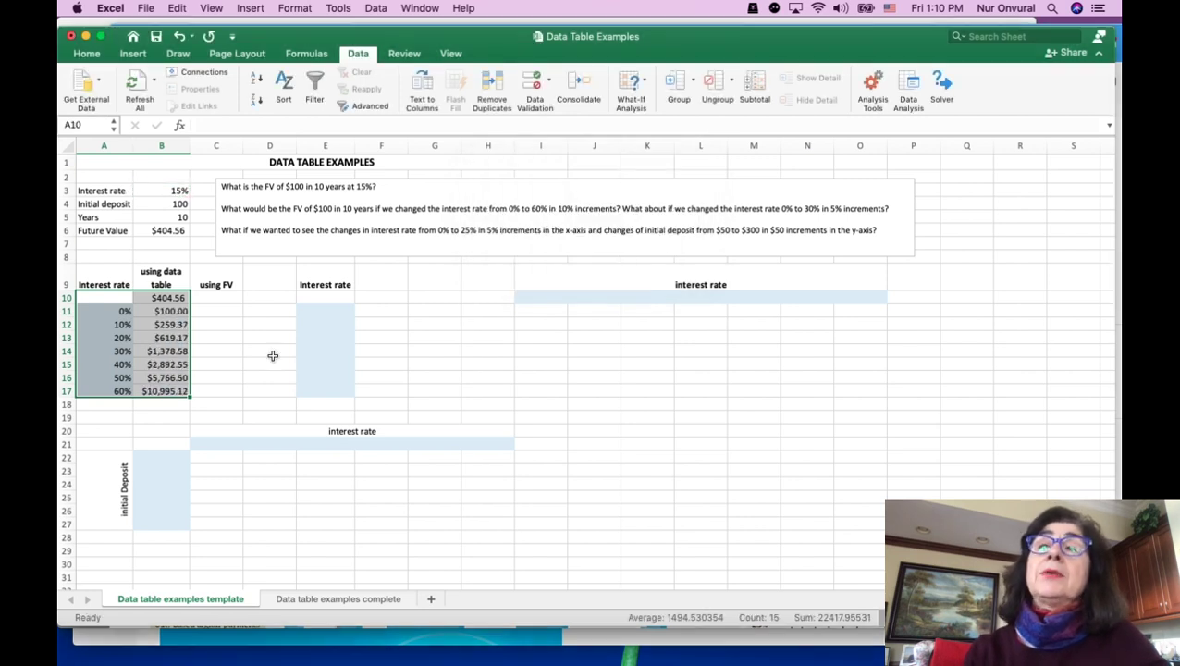
Step: Select the data table results in B11:B17 and check their formula and number format
click(171, 312)
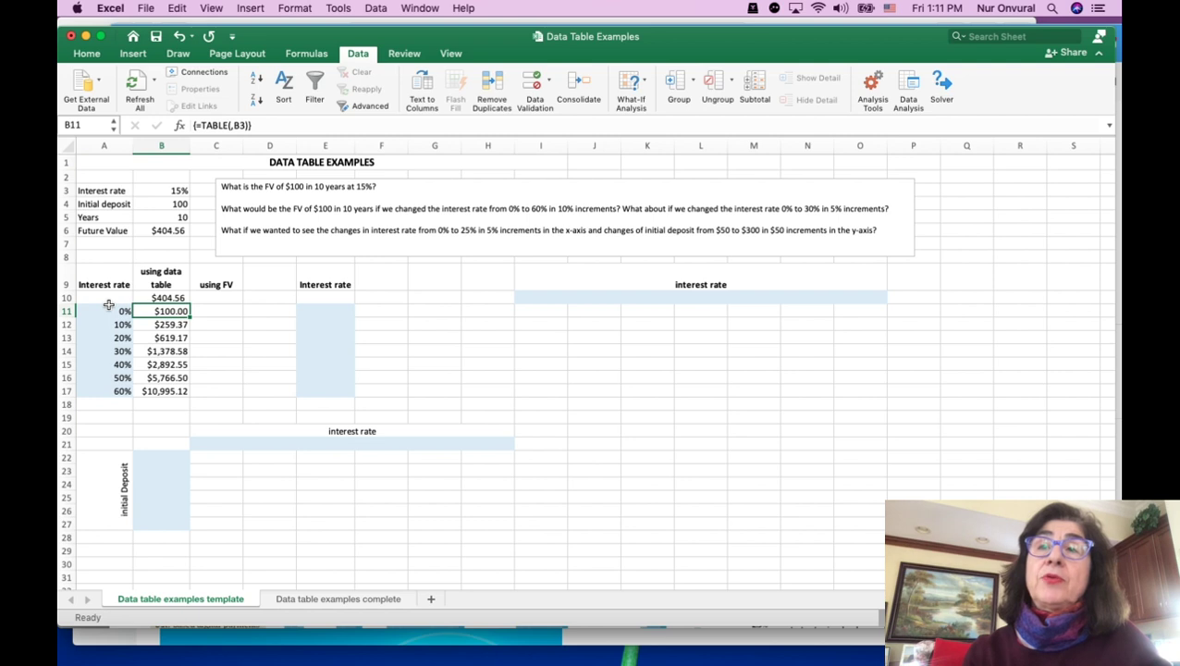
drag(173, 312, 175, 389)
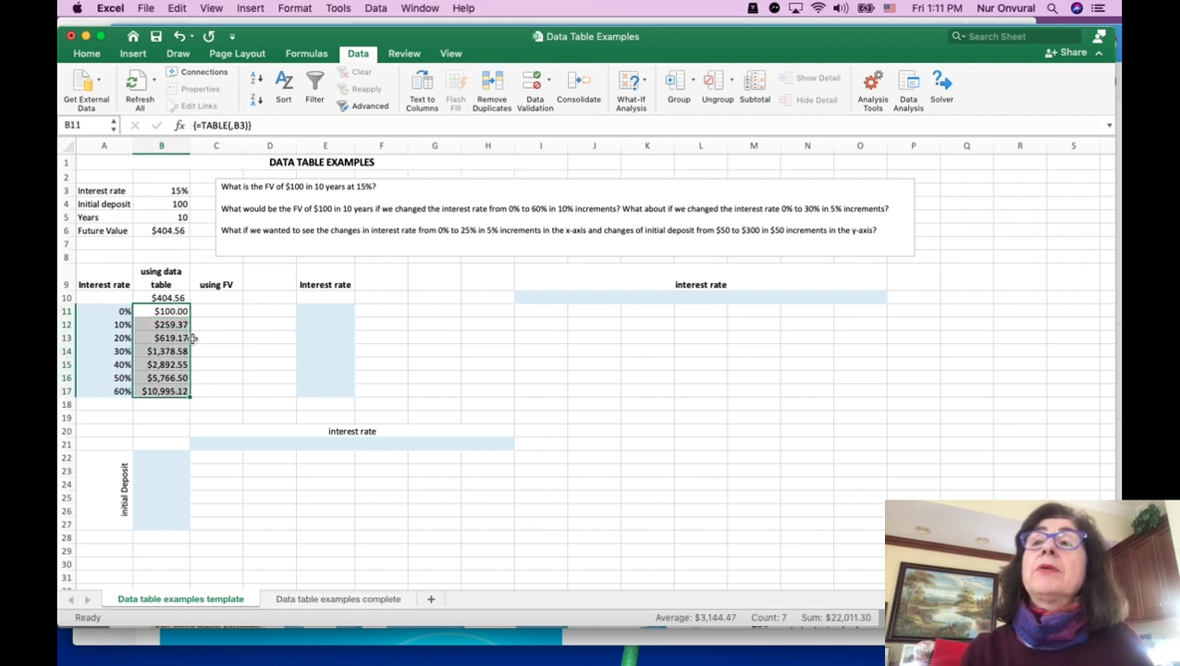
click(84, 56)
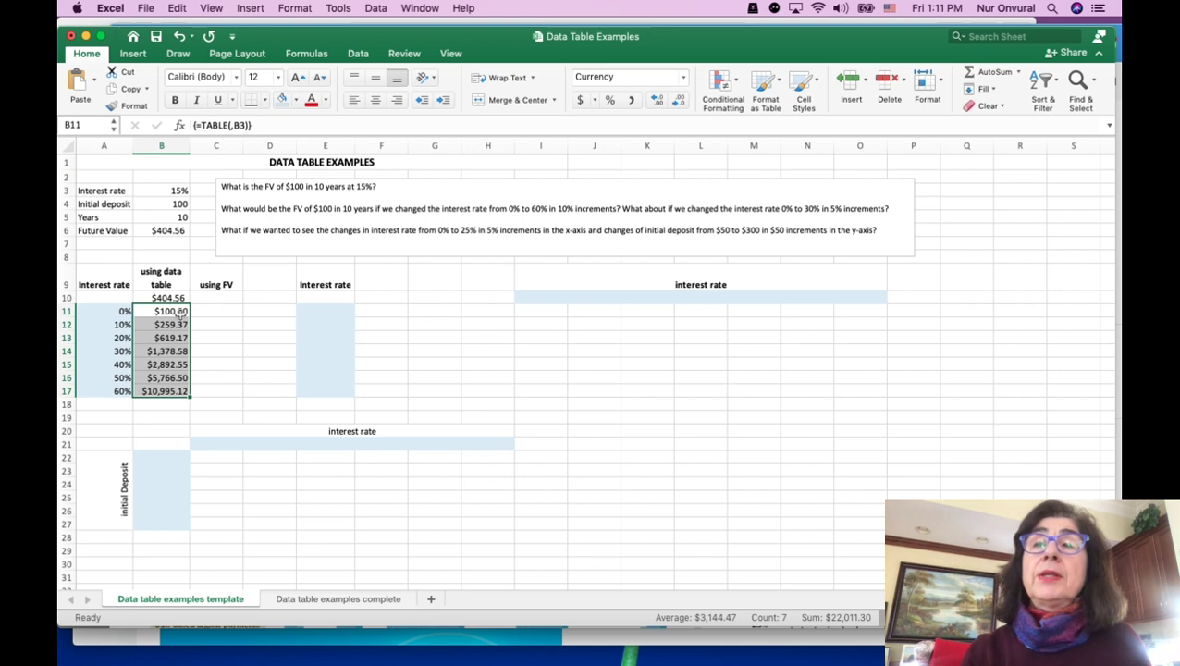
Step: Adjust the decimal places of the data table results in B11:B17, ending with one decimal place
click(656, 101)
click(655, 102)
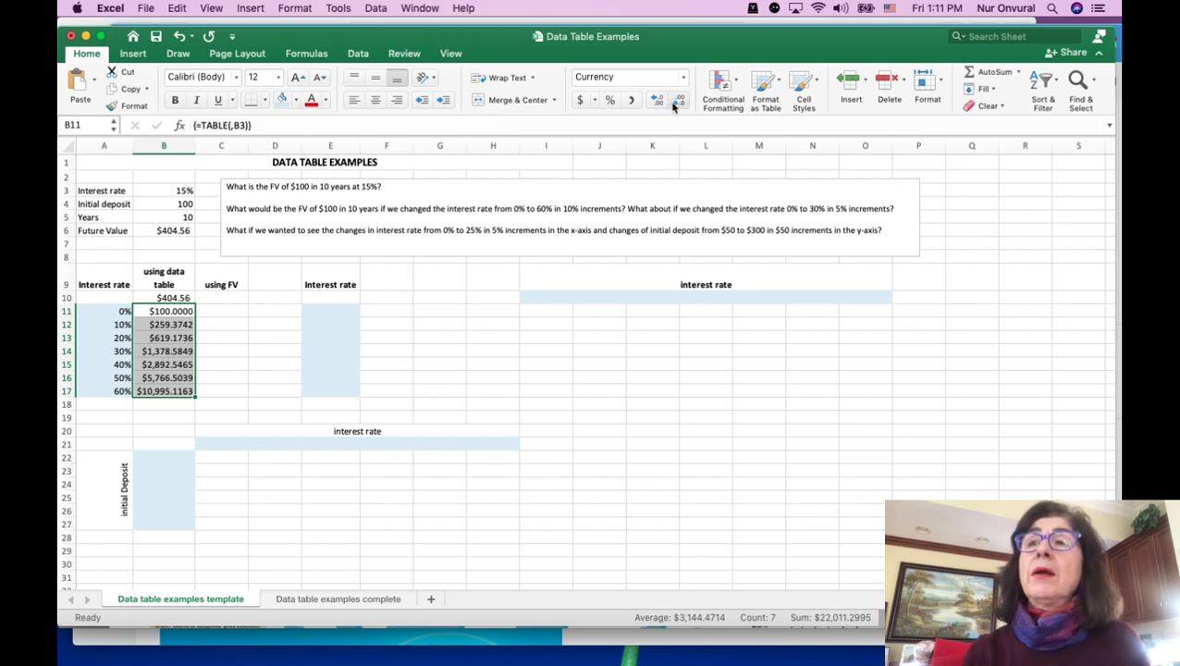
click(679, 101)
click(679, 102)
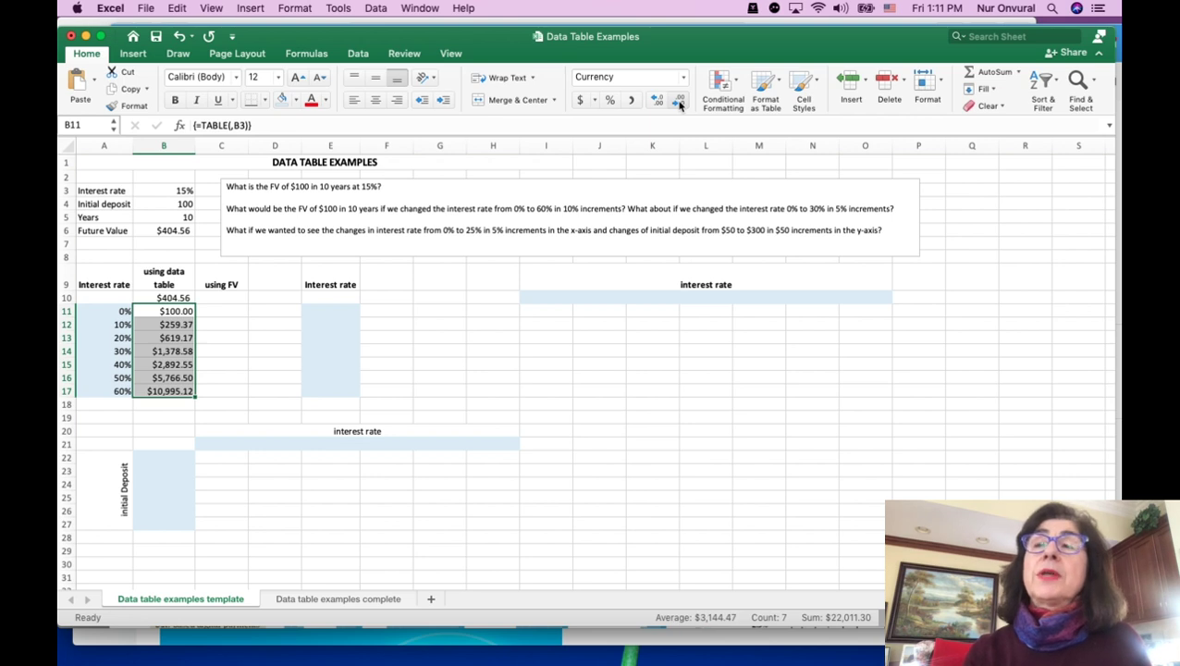
click(680, 103)
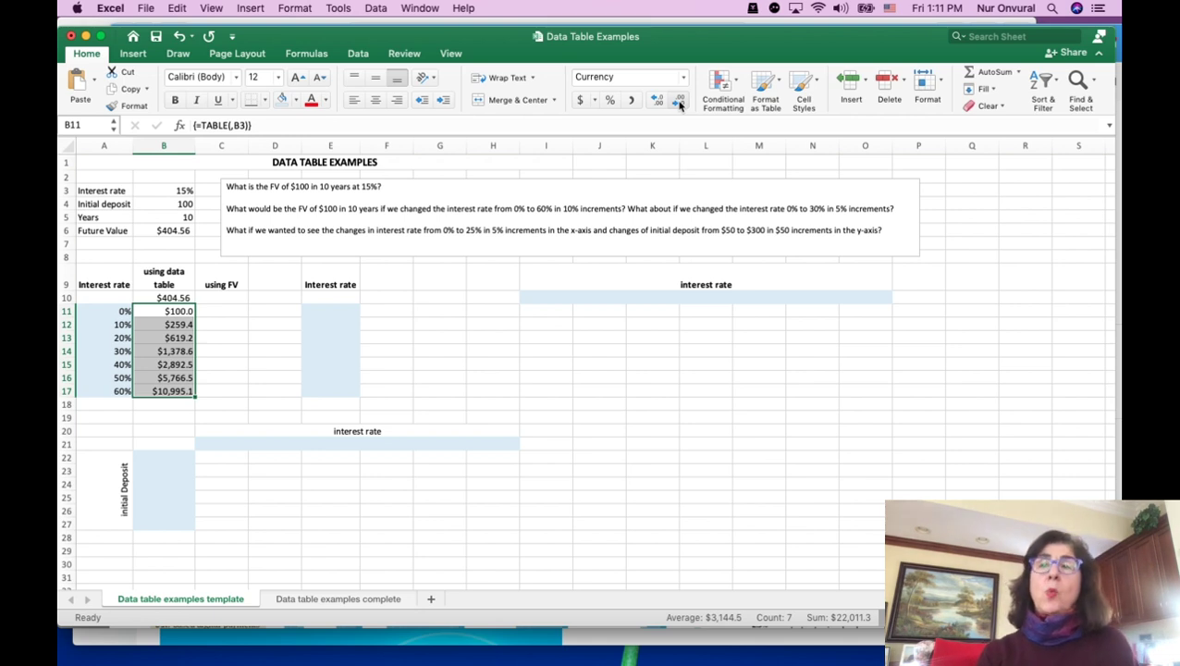
Step: Enter the future value formula =FV(A11,B5, ,-B4) in C11 of the "using FV" column
click(219, 310)
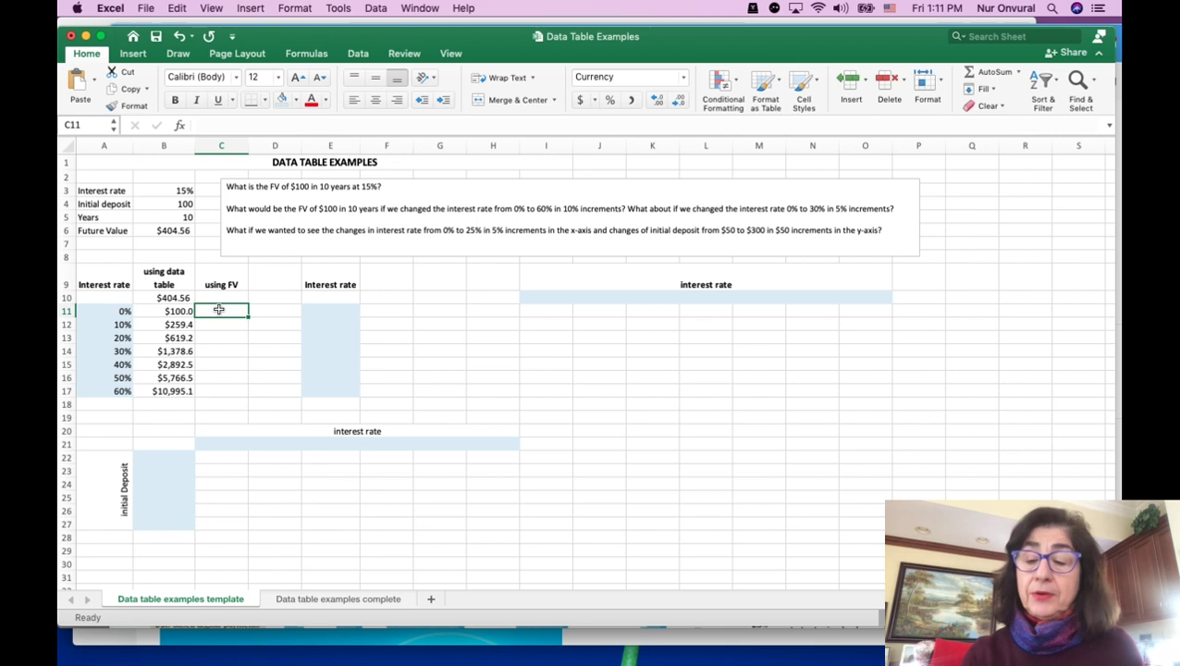
text(=)
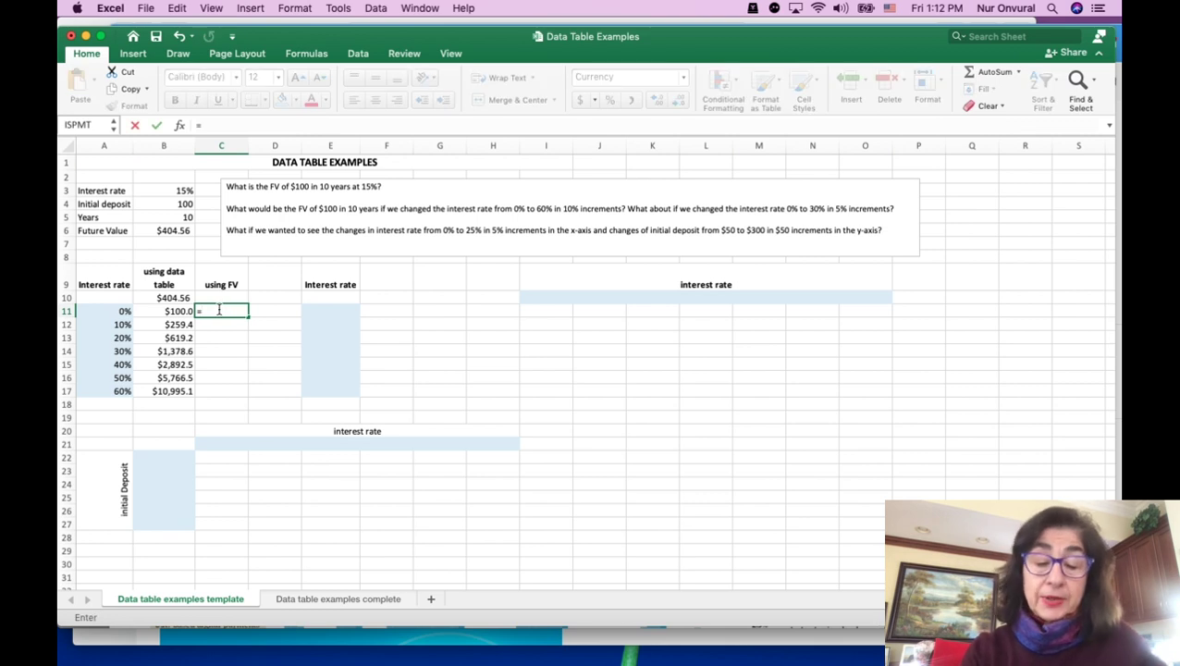
text(FV)
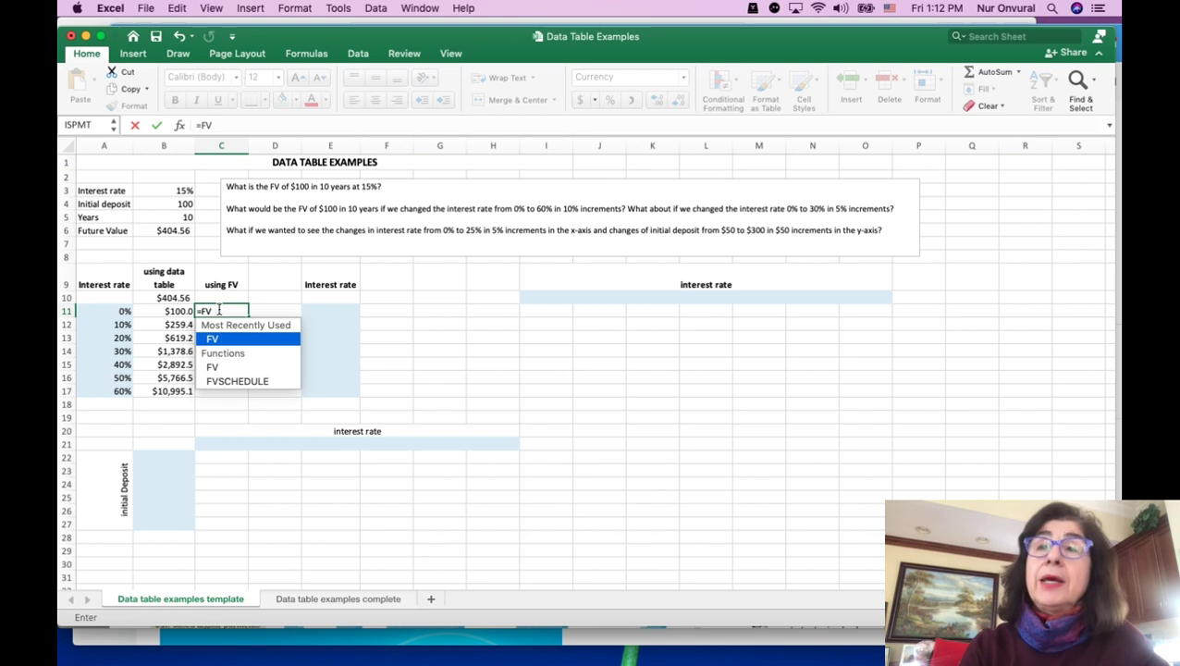
text(()
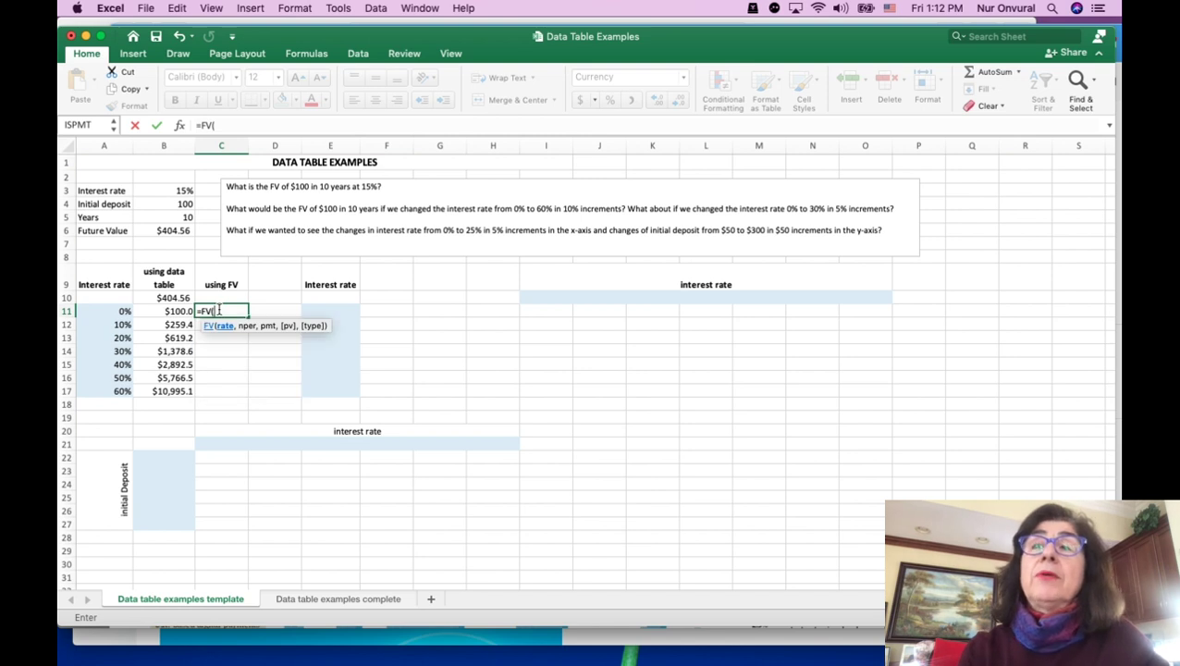
click(121, 311)
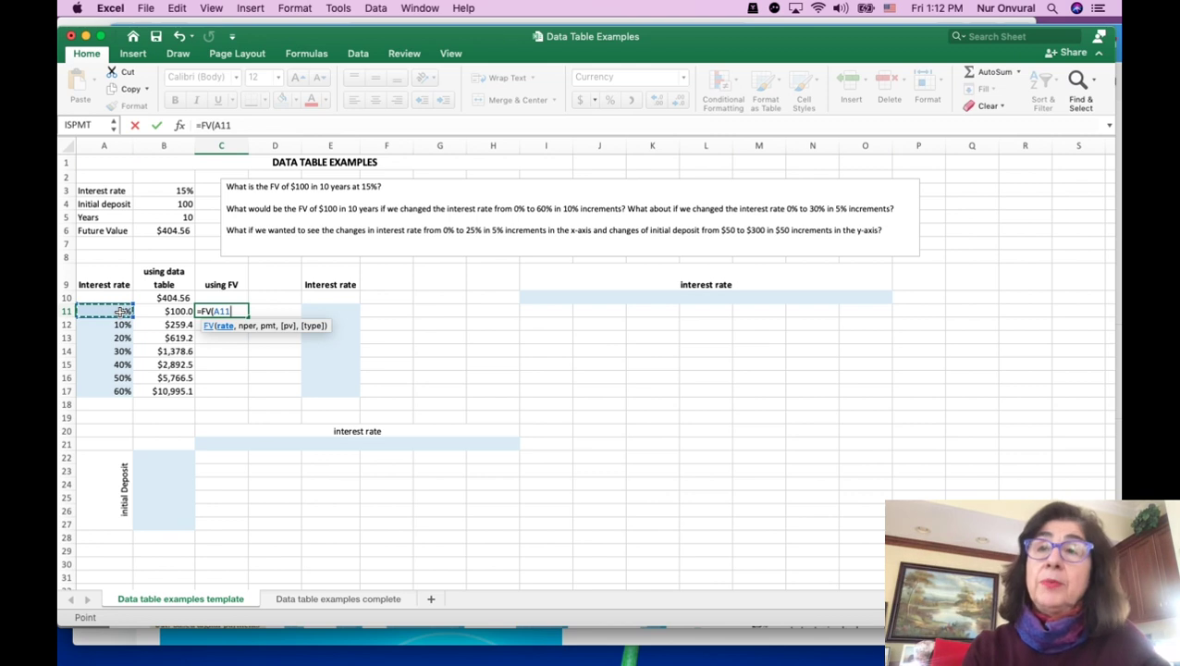
text(,)
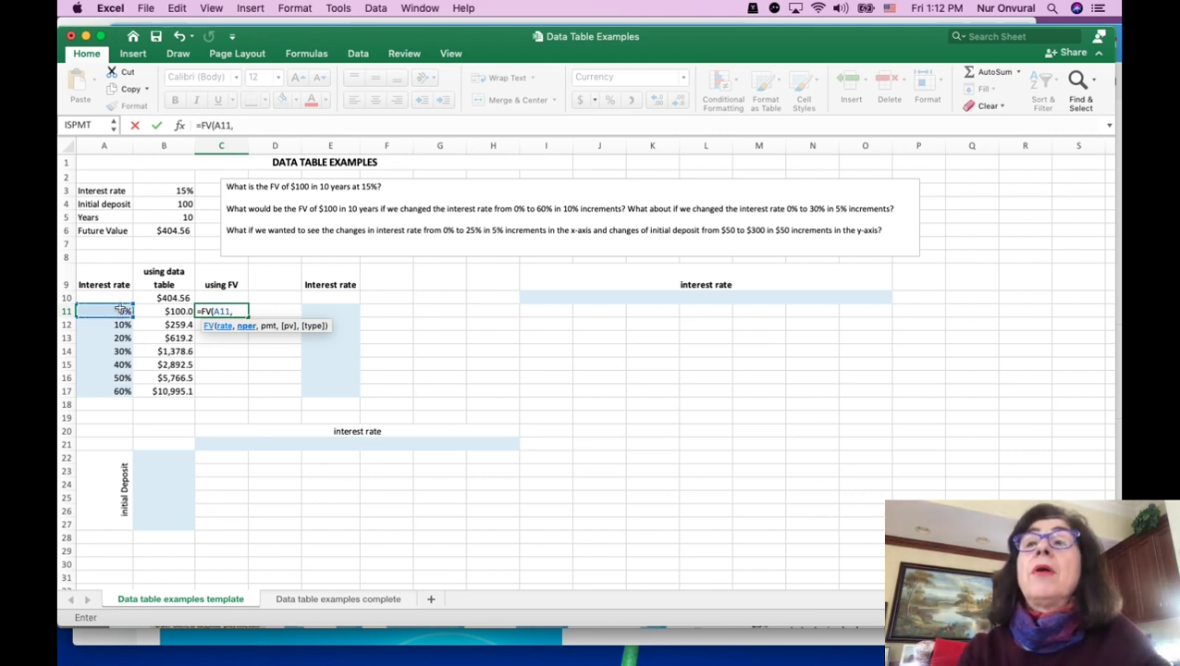
click(174, 217)
text(, ,)
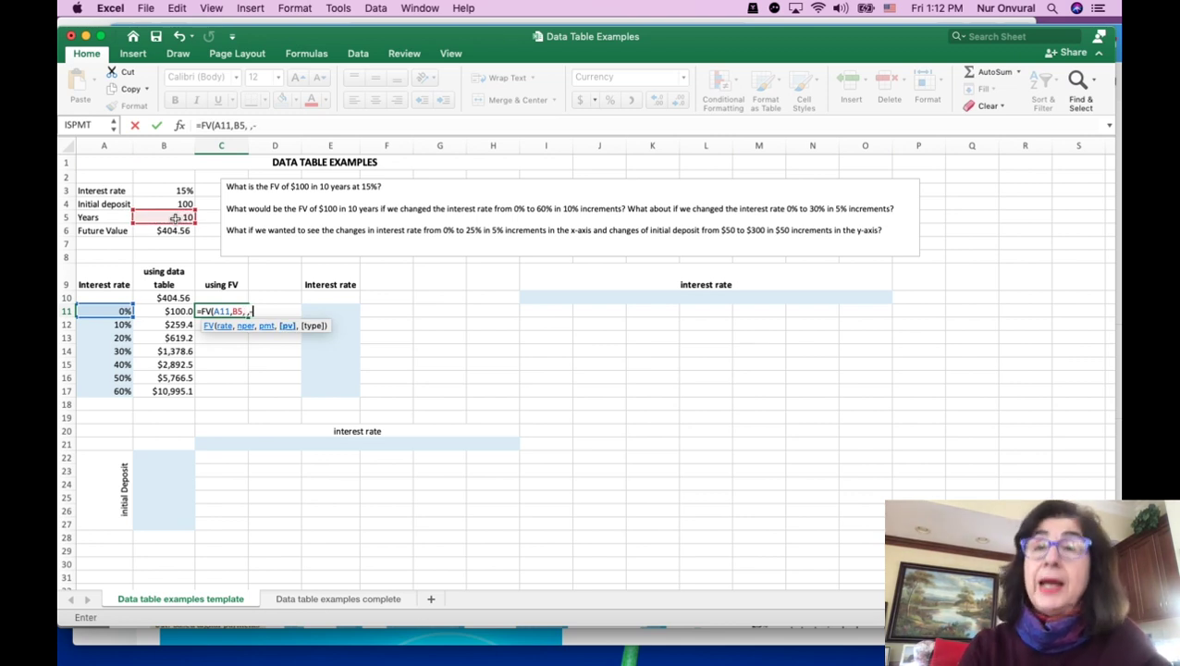
text(-)
click(176, 204)
text())
key(Return)
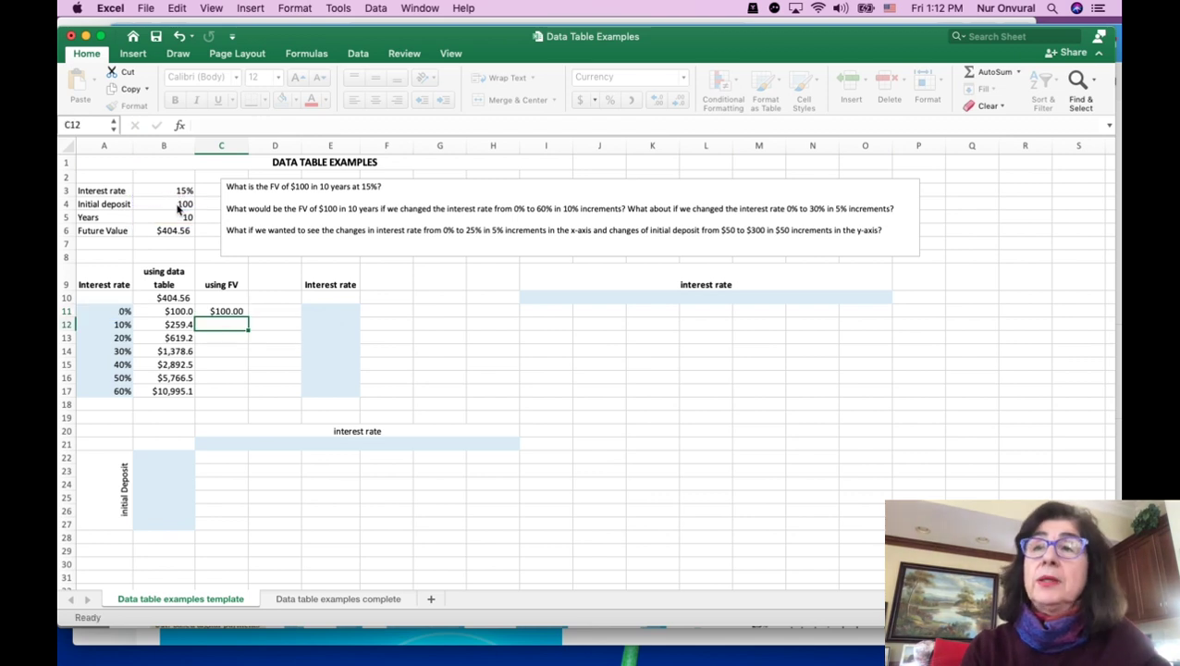
Step: Make the years and initial deposit references in C11's formula absolute, giving =FV(A11,$B$5, ,-$B$4)
click(235, 311)
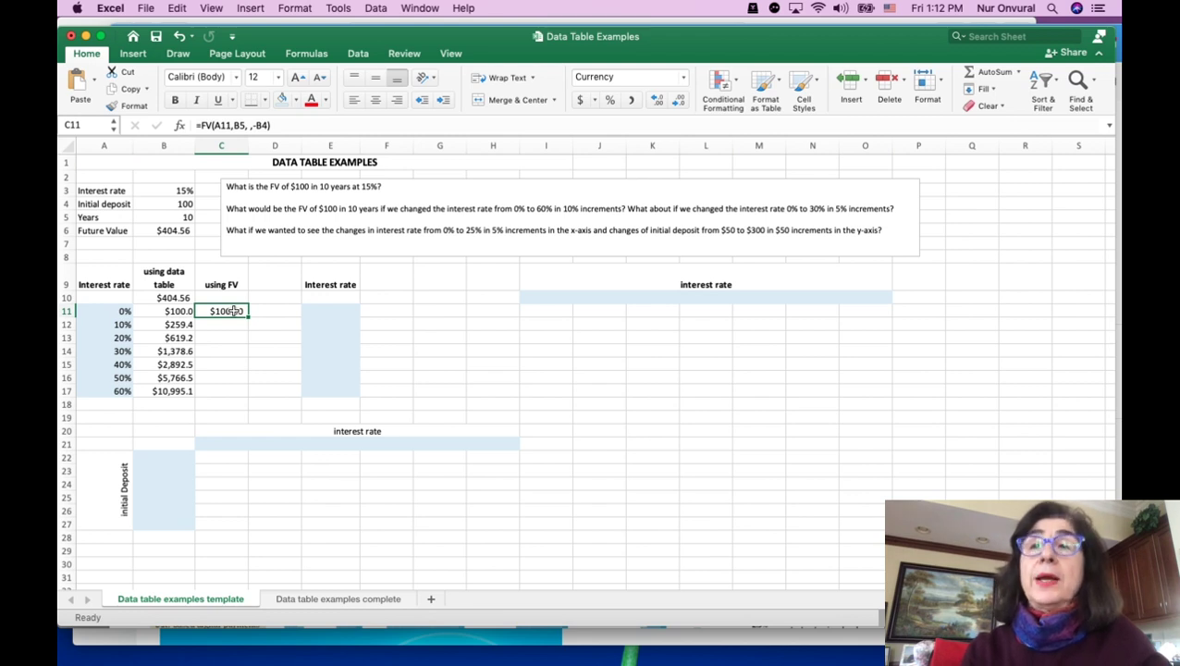
click(257, 124)
text($)
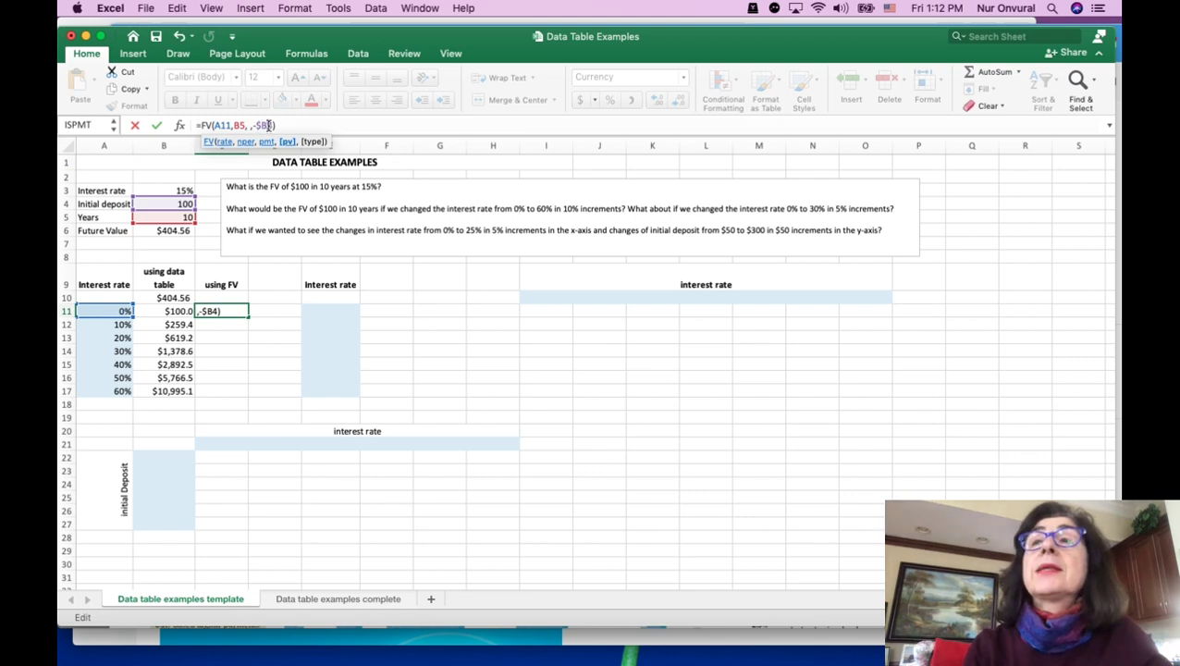
click(269, 124)
text($)
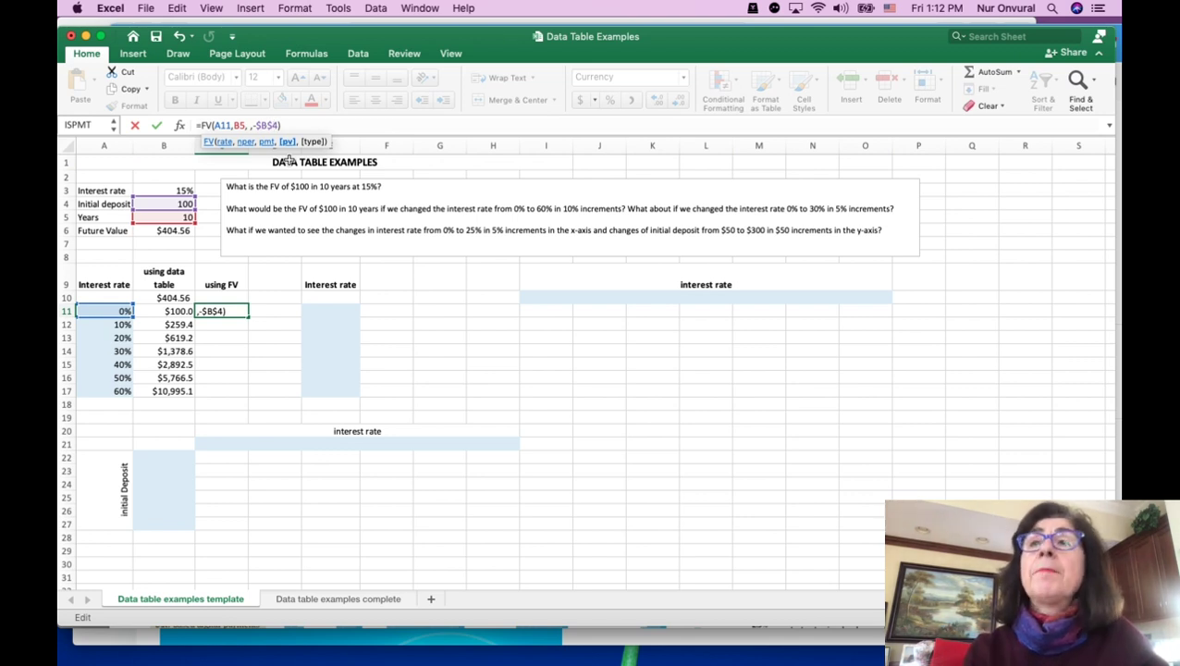
click(235, 125)
text($)
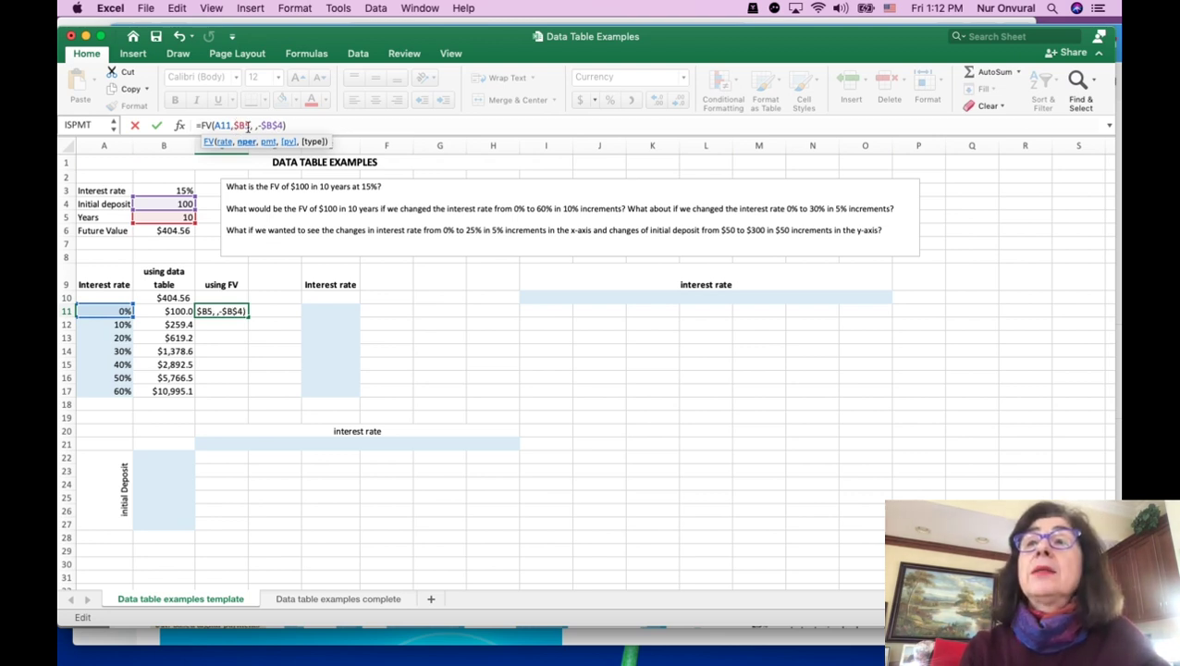
text($)
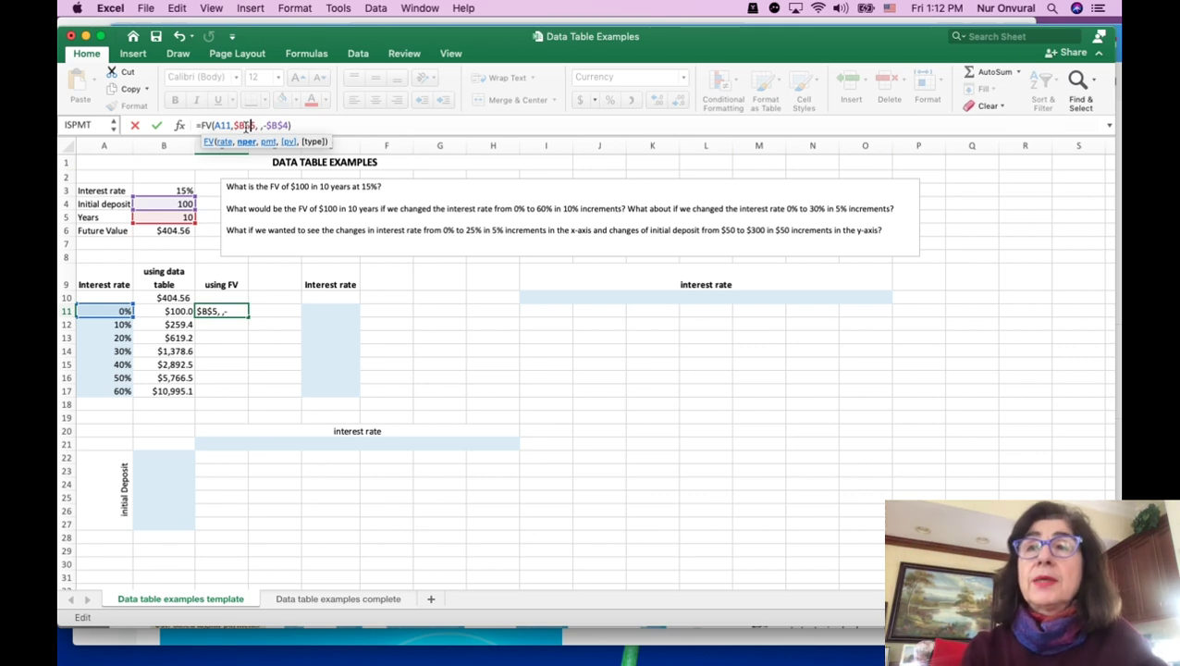
key(Return)
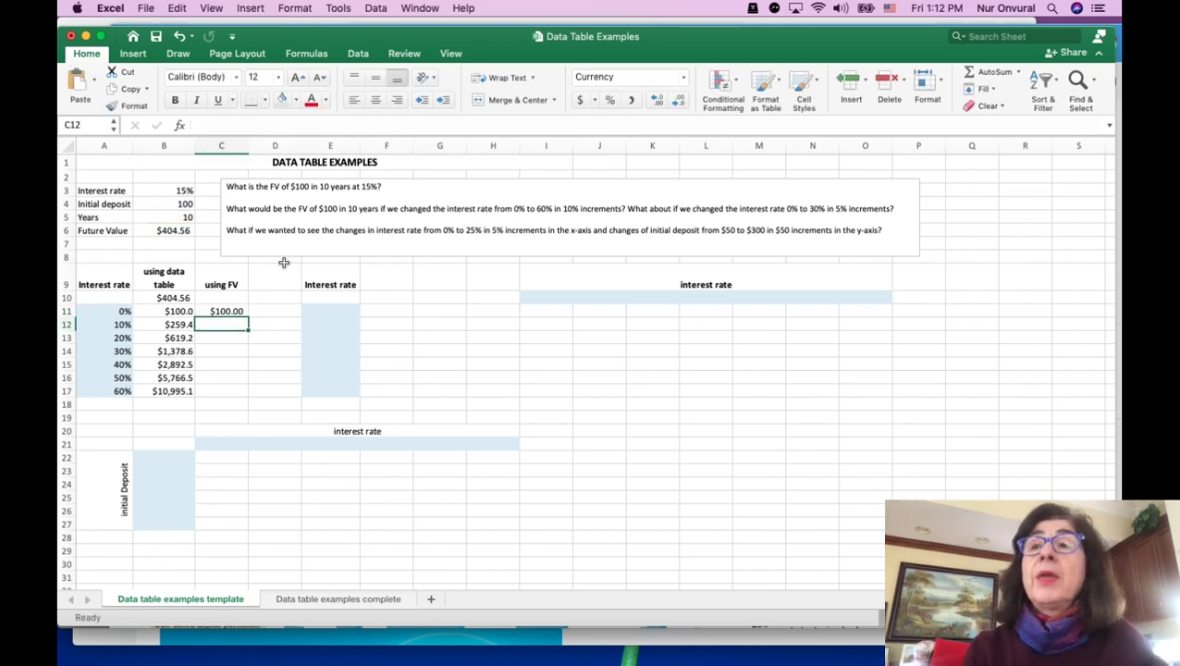
Step: Copy the FV formula from C11 down through C17
click(237, 310)
drag(248, 317, 247, 396)
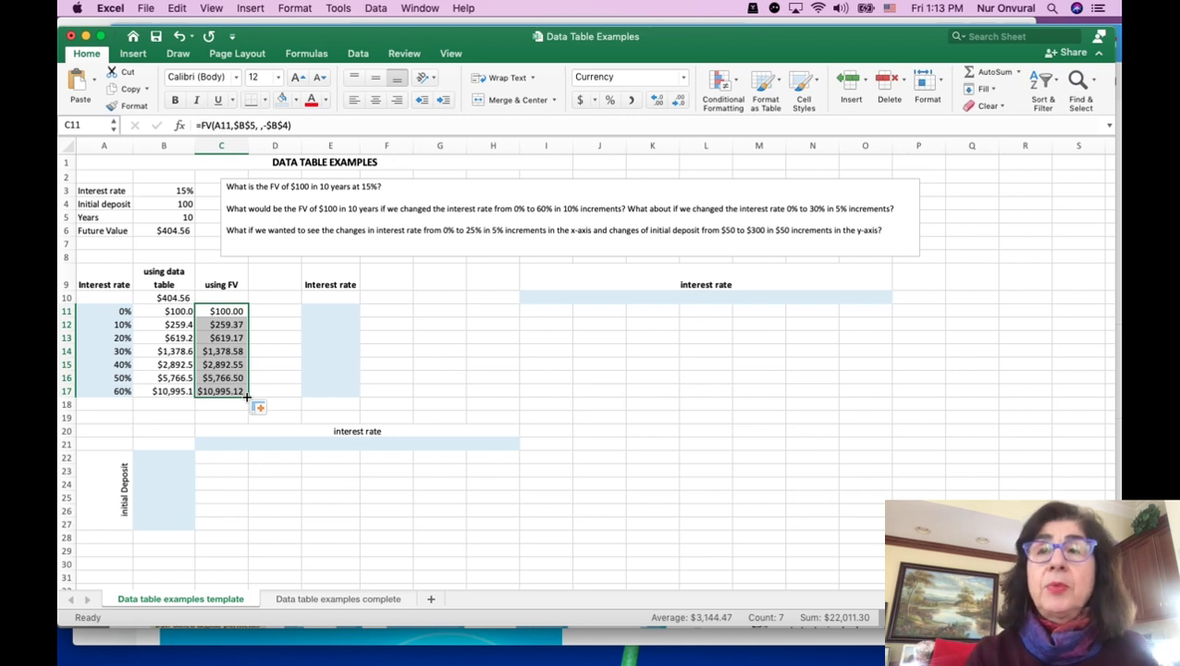
click(254, 278)
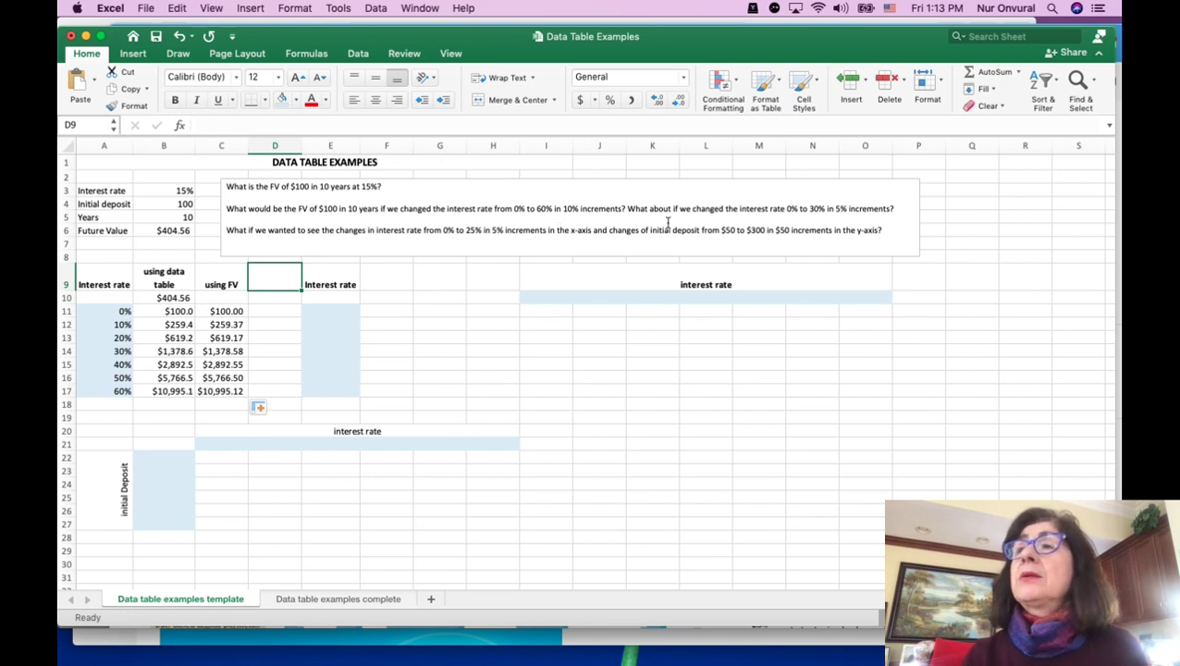
Step: Enter 0% in E11 and 5% in E12, and extend the series in 5% increments down to 30% in E17
click(345, 311)
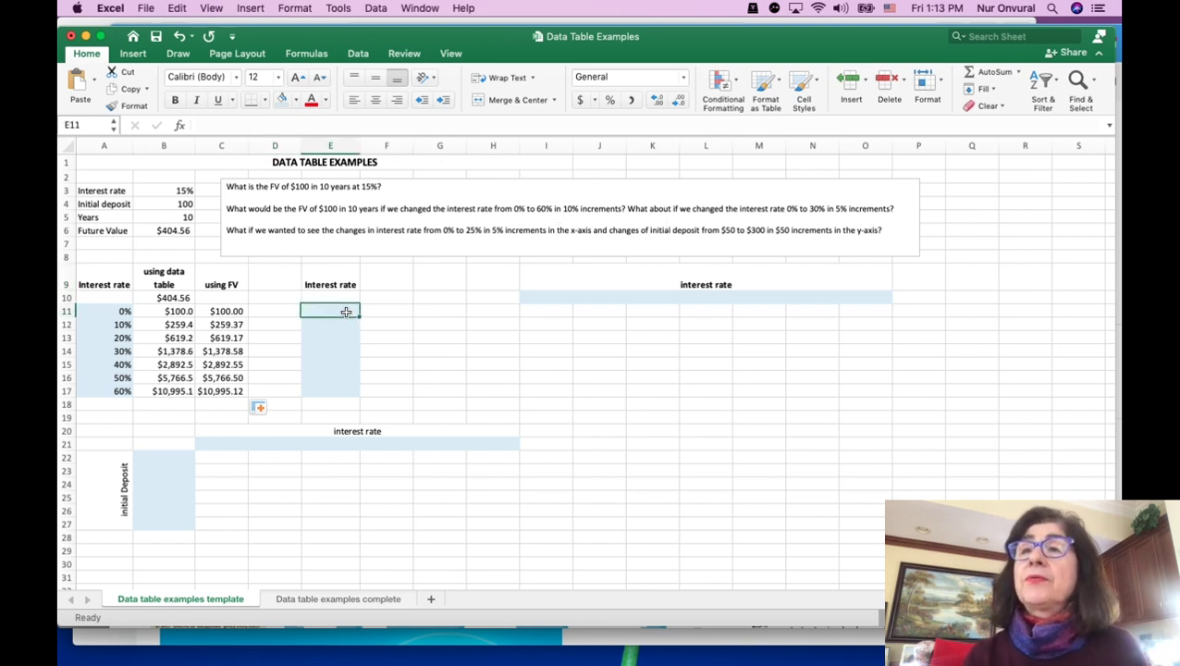
text(0%)
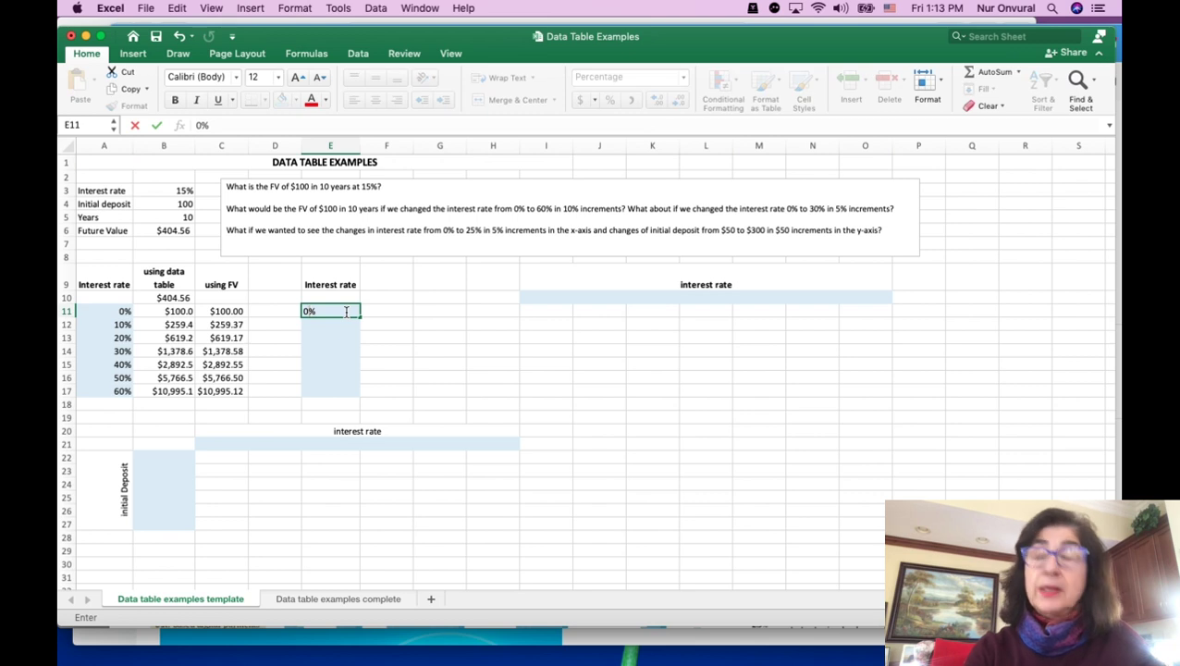
key(Return)
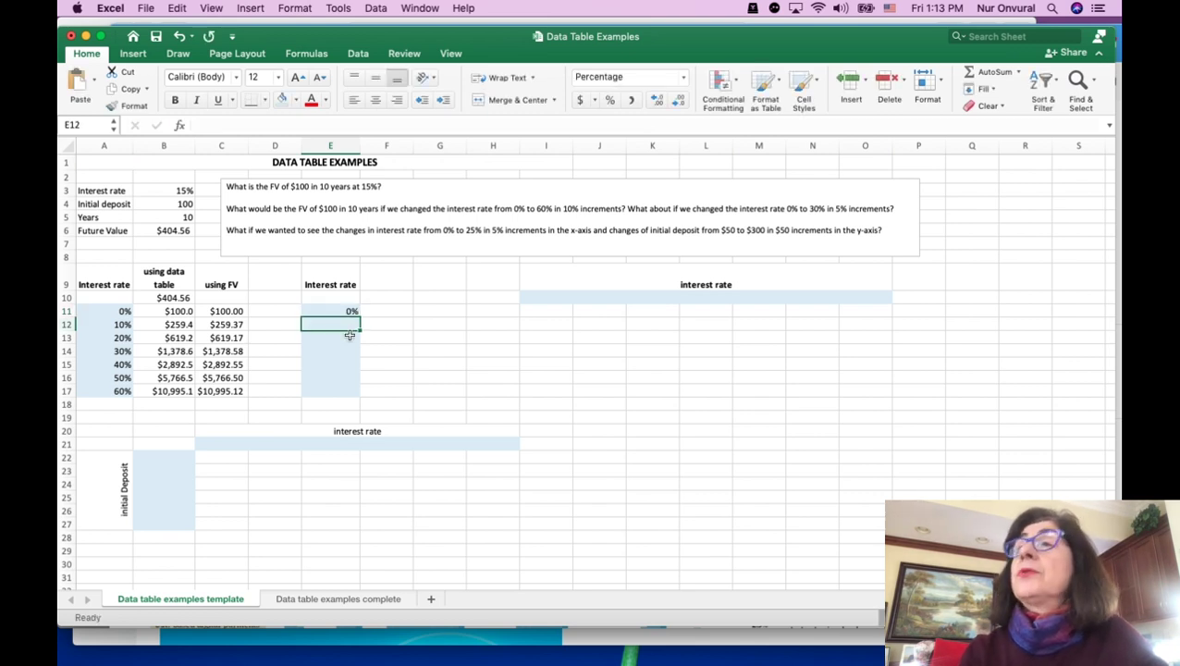
text(5%)
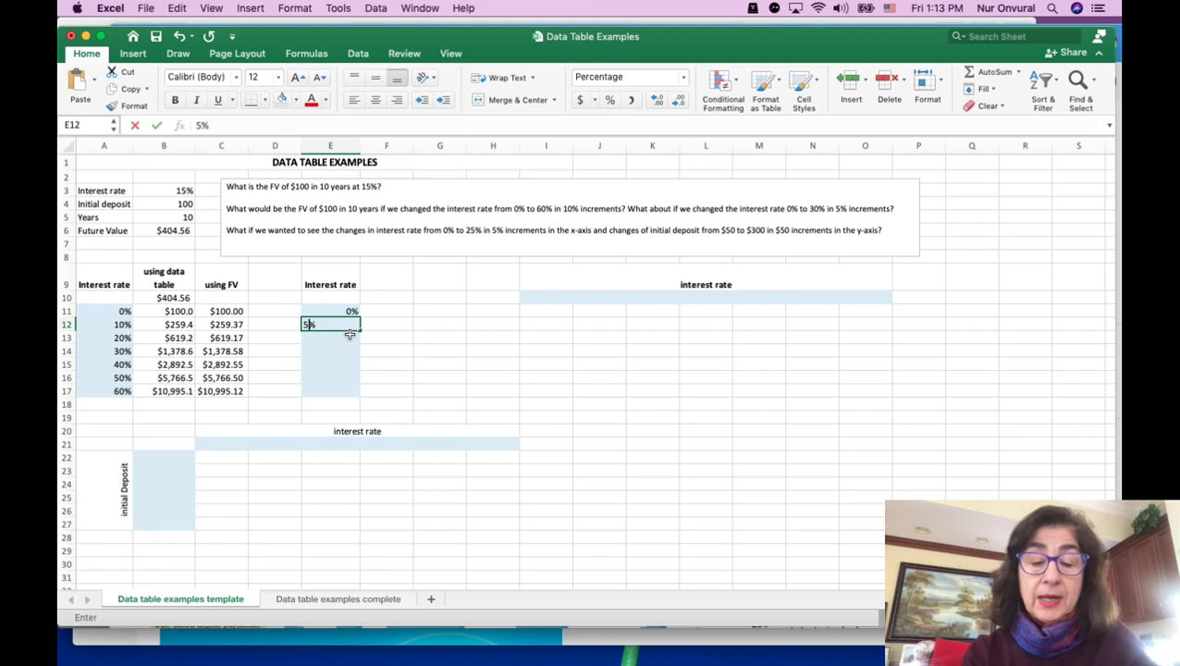
key(Return)
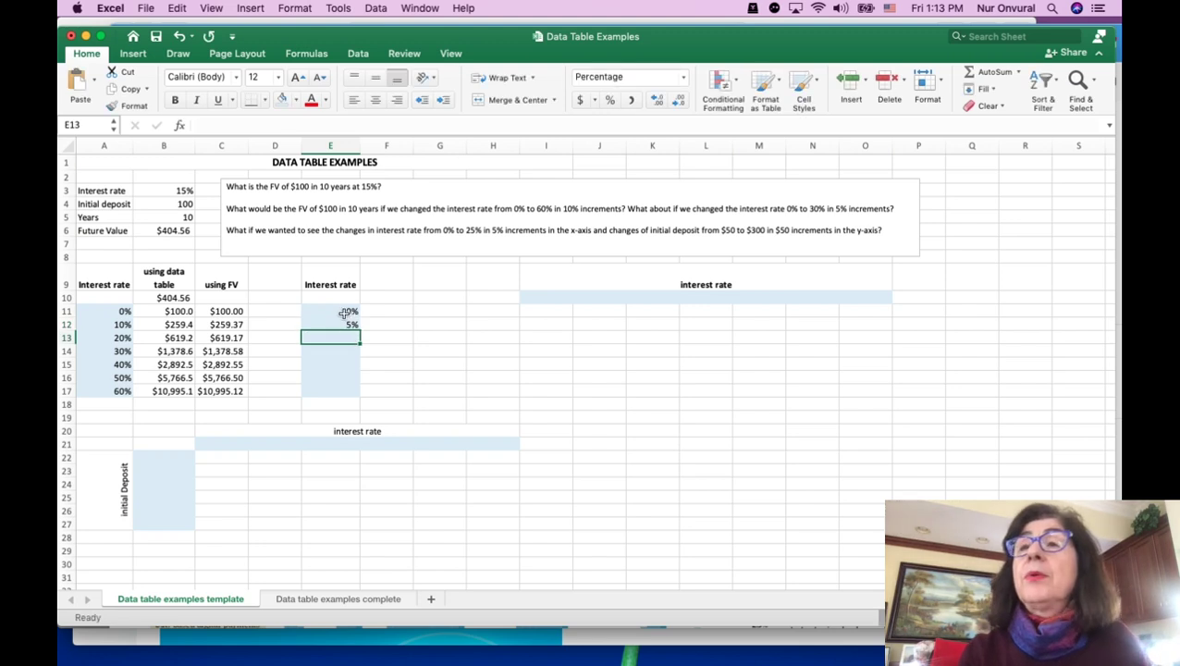
drag(349, 312, 349, 325)
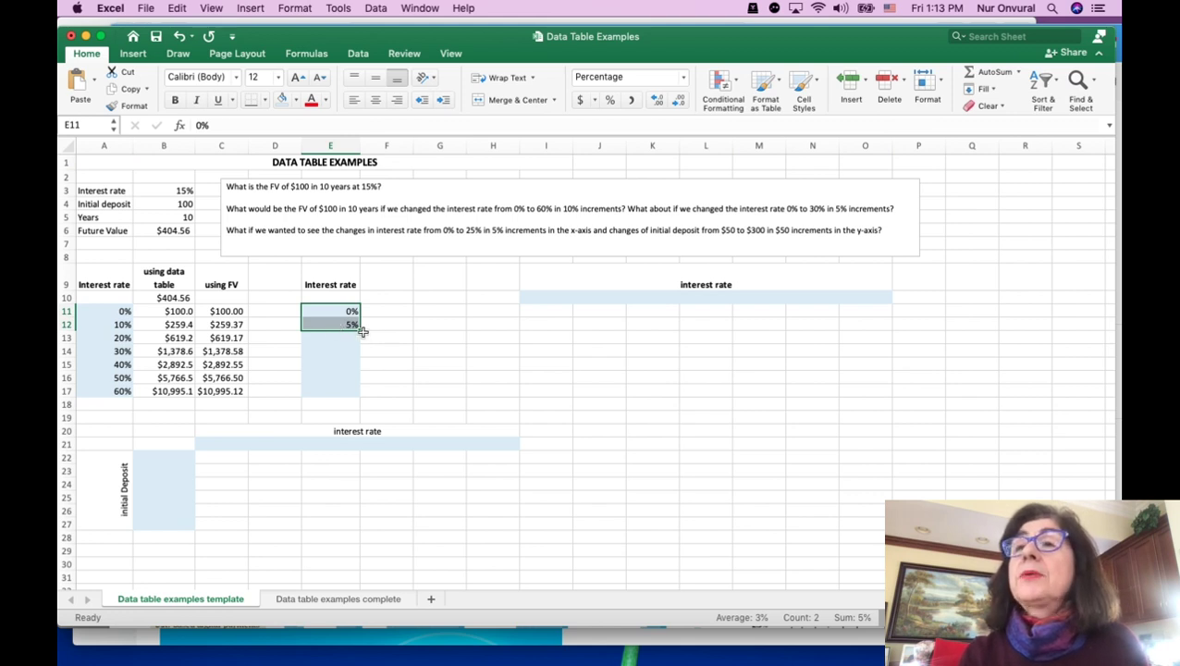
drag(361, 330, 363, 401)
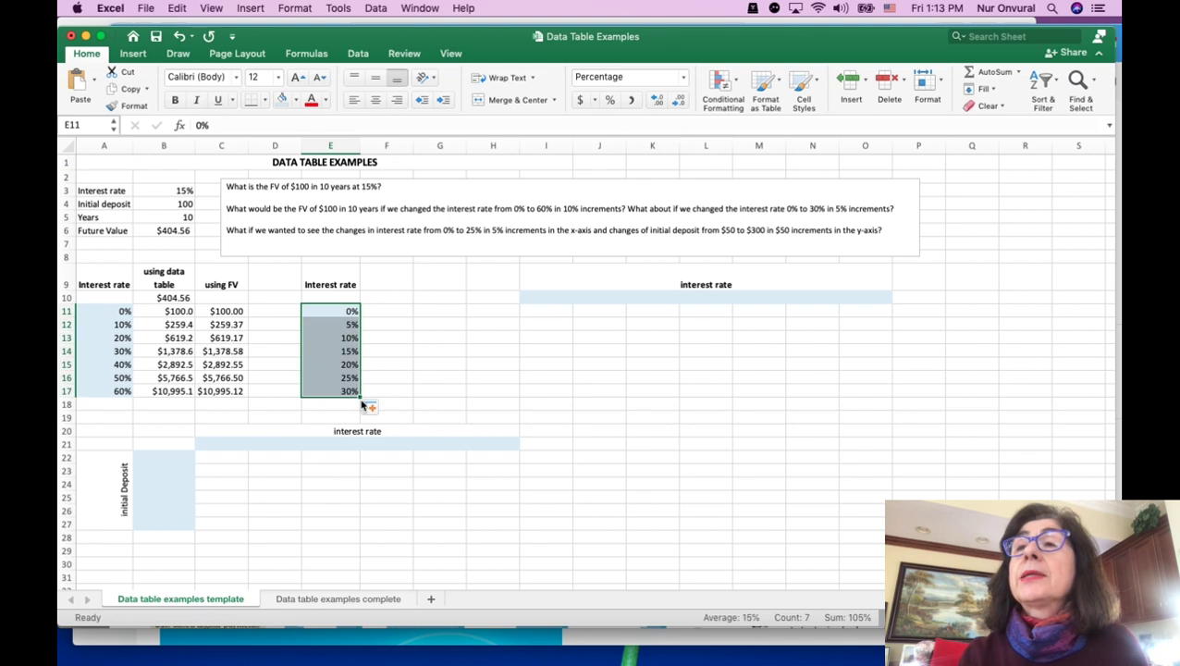
Step: Link F10, the header cell of the second data table, to the future value with =B6
click(380, 297)
text(=)
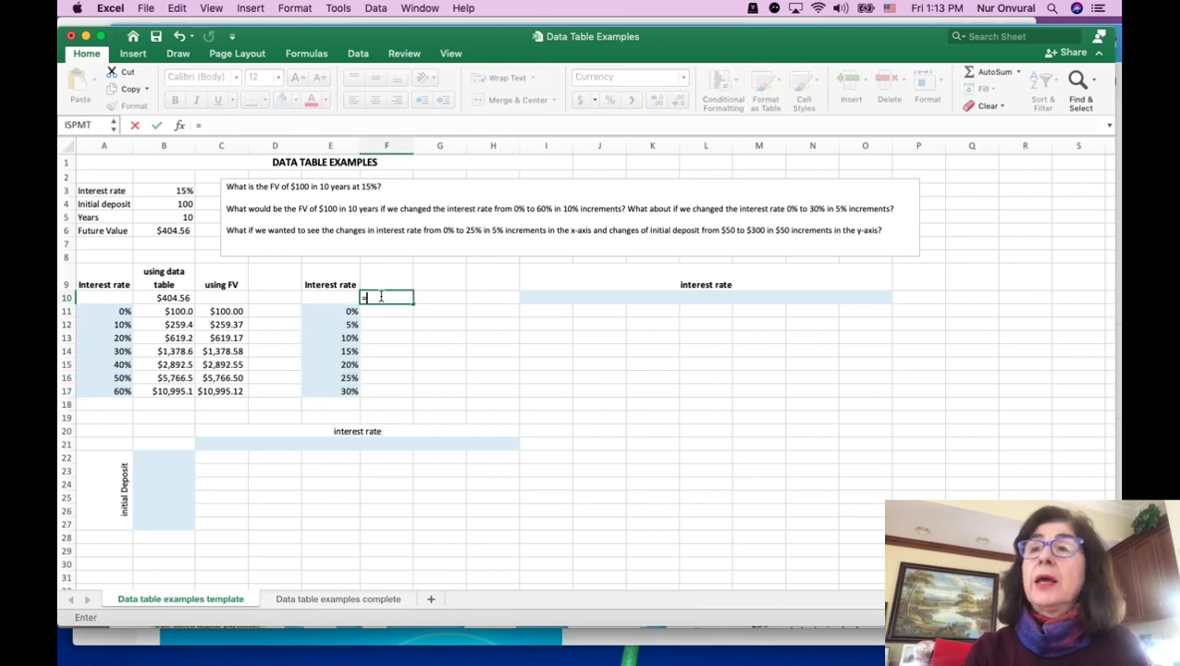
click(175, 230)
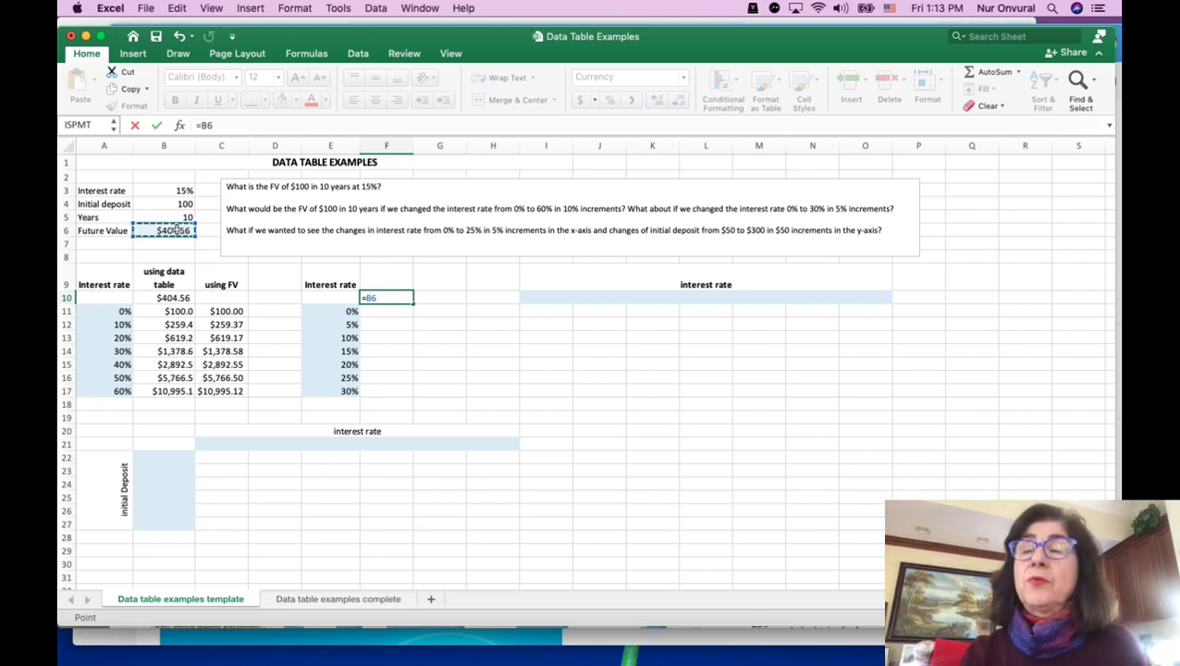
key(Return)
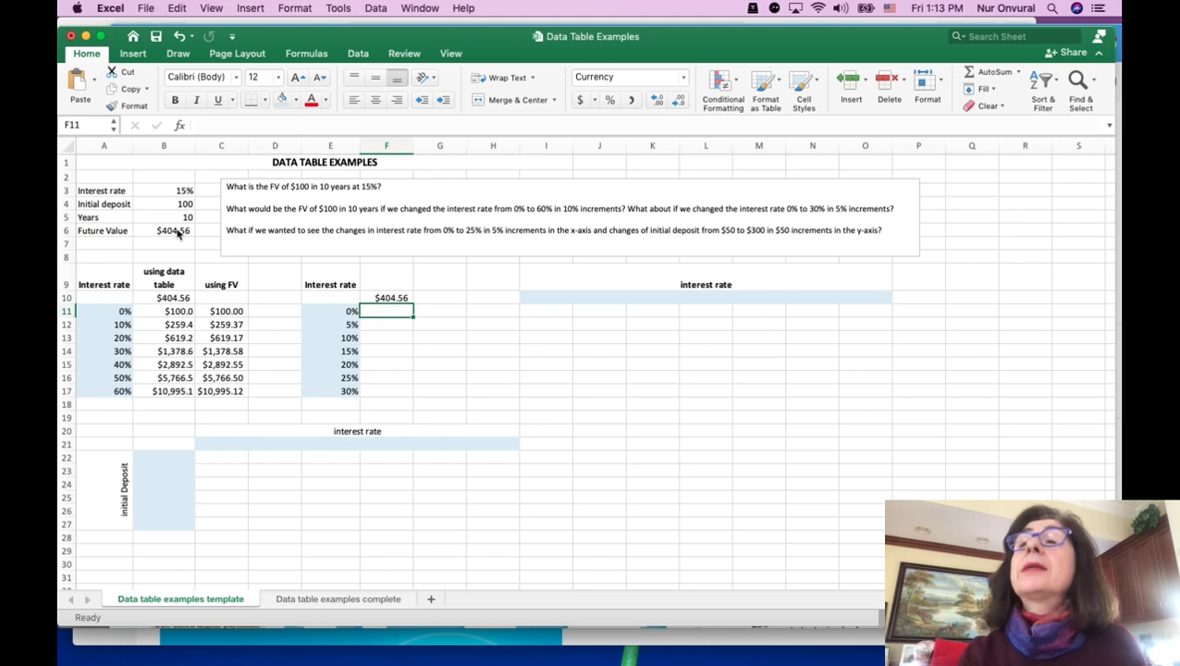
Step: Create a one-variable data table over E10:F17 with the interest rate cell $B$3 as the column input cell
drag(320, 300, 386, 391)
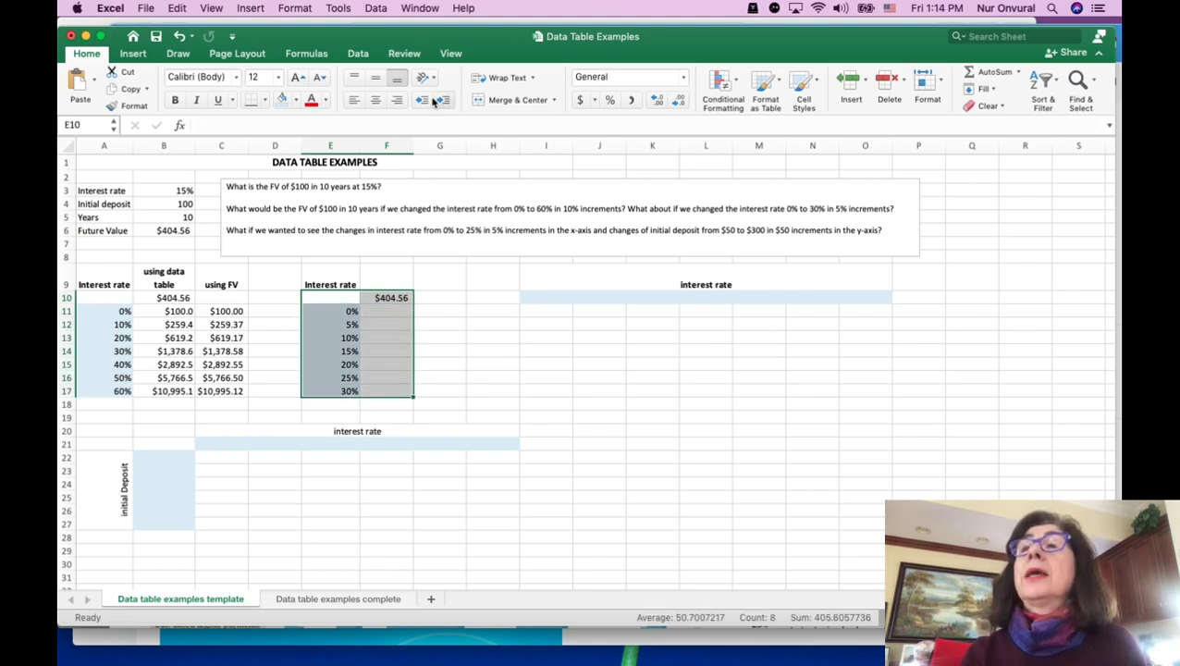
click(360, 56)
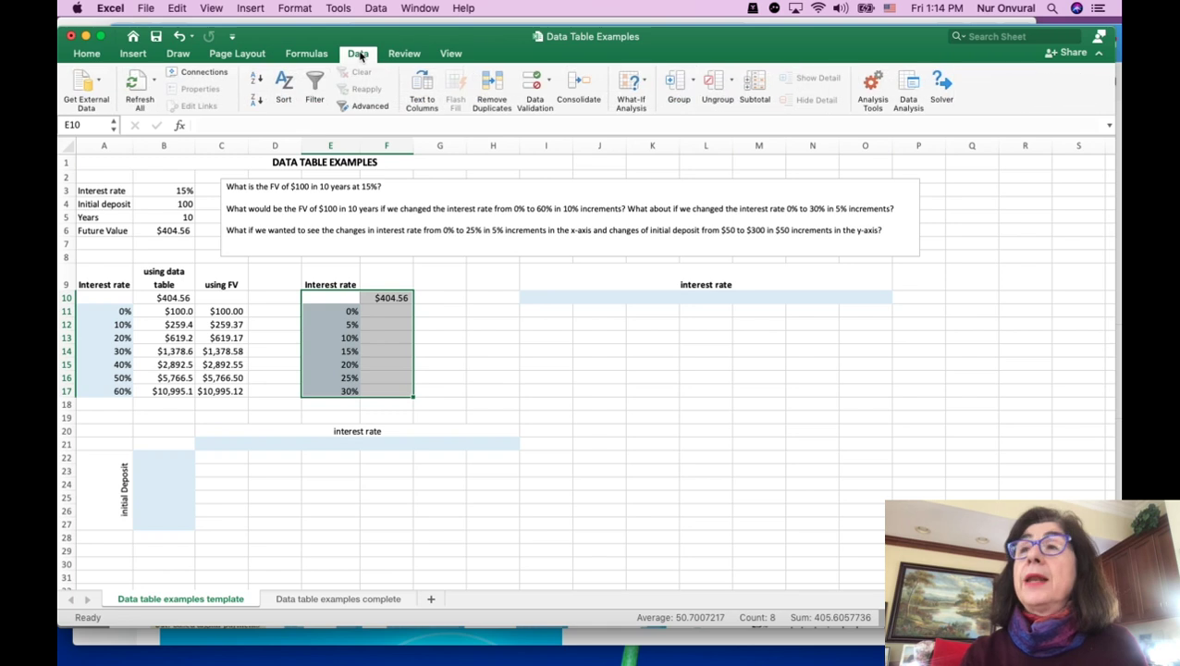
click(646, 82)
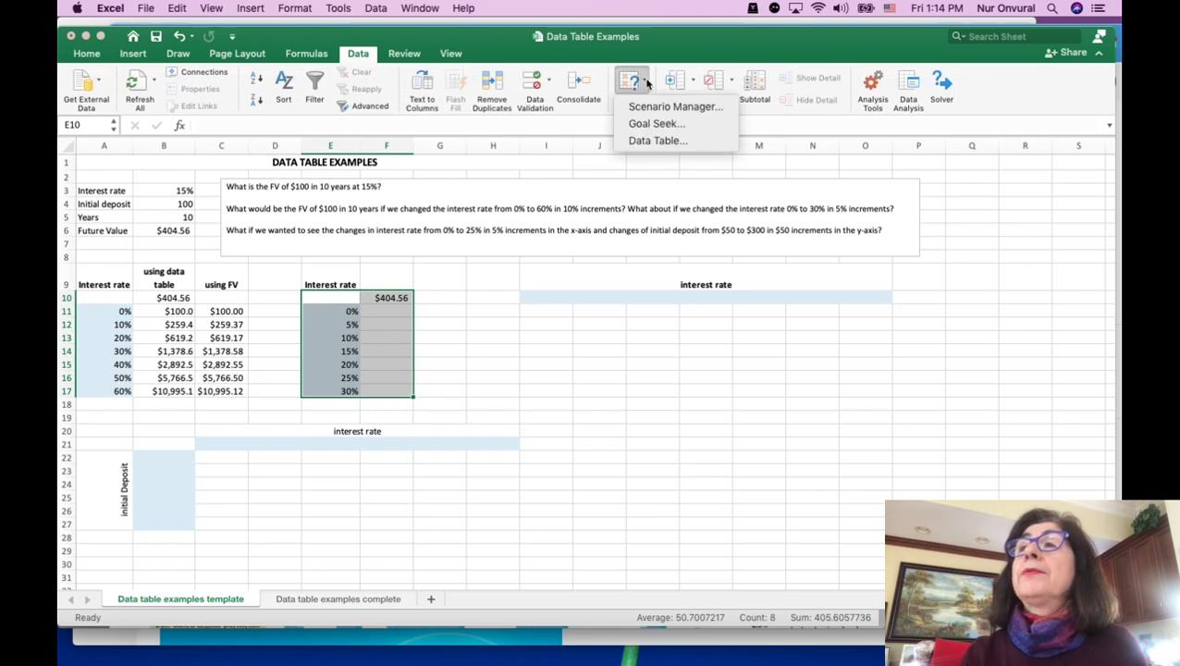
click(658, 140)
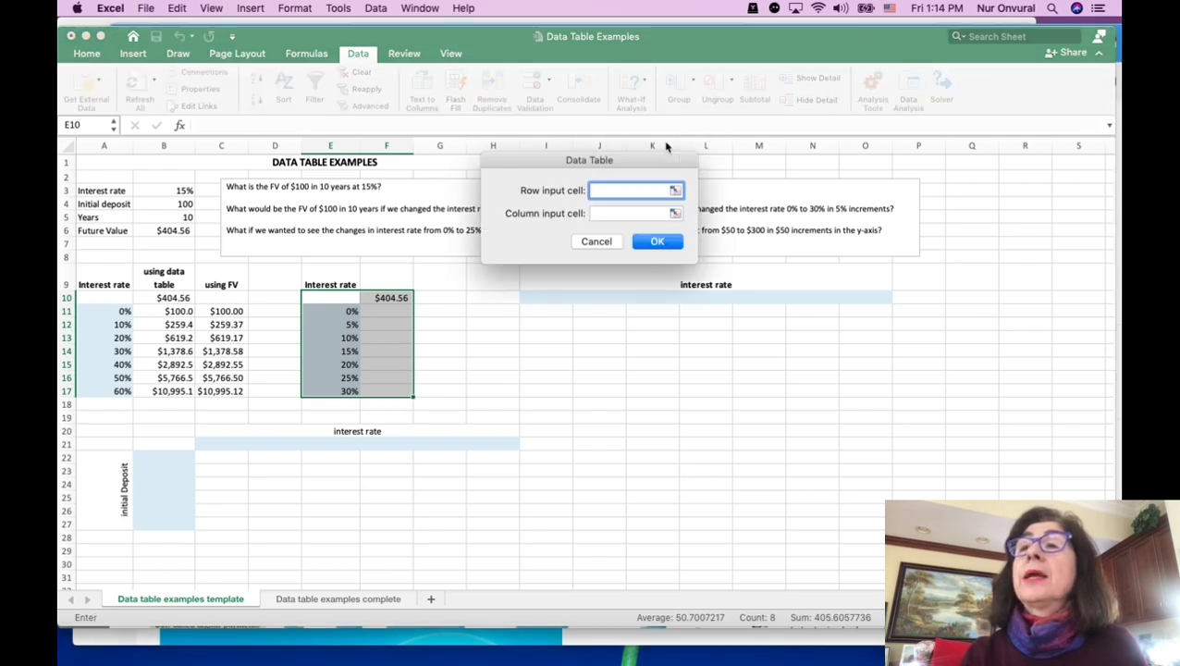
click(613, 214)
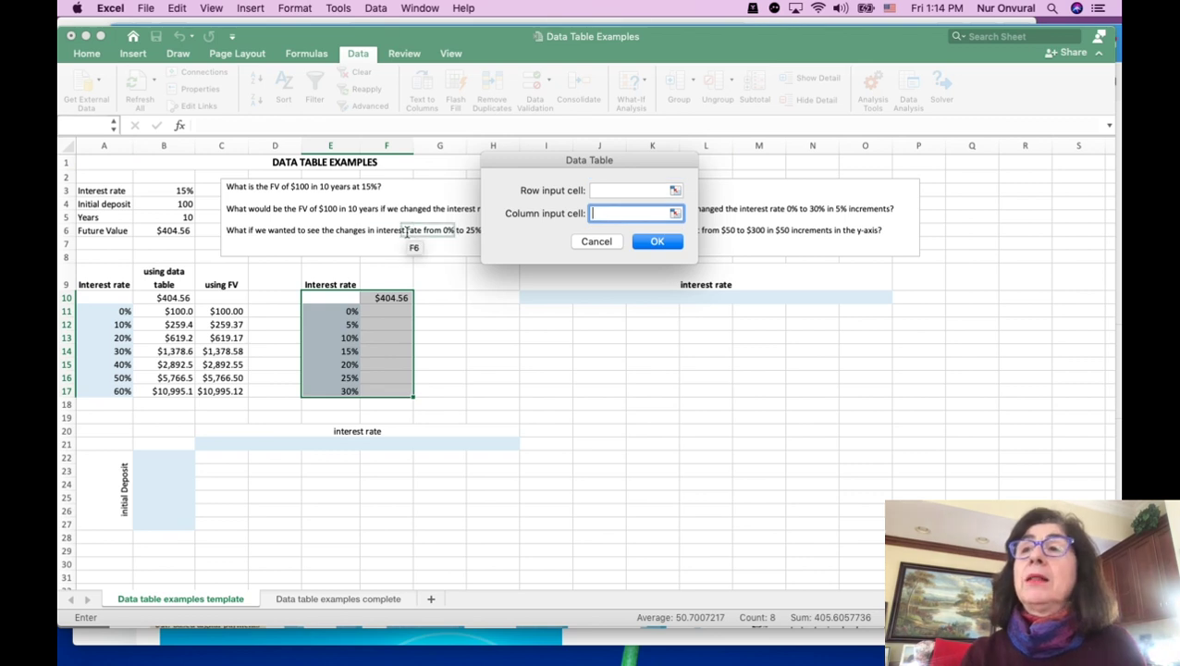
click(165, 189)
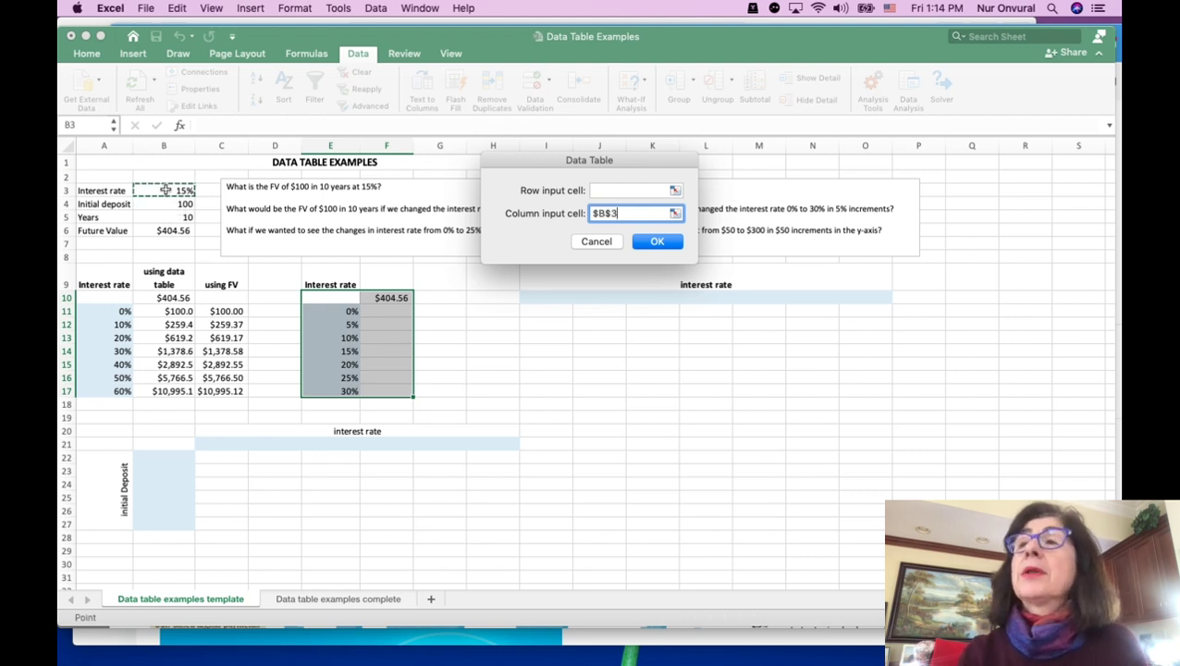
click(658, 241)
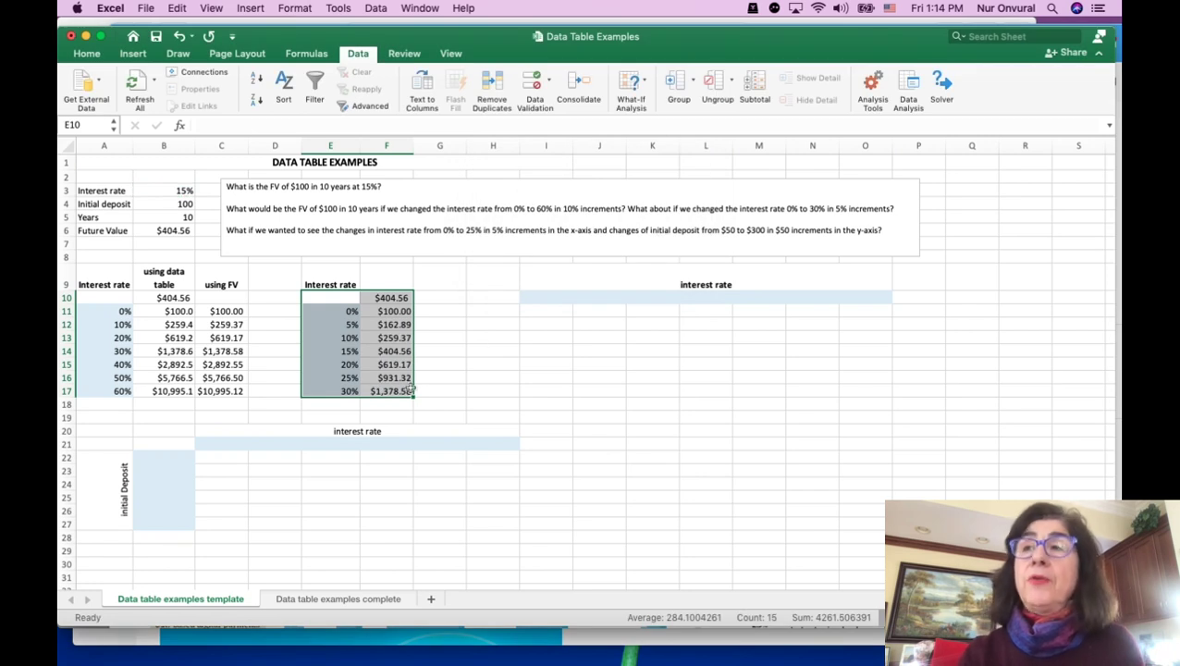
Step: Enter 0% in I10 and 5% in J10, and extend the series in 5% increments across to 30% in O10
click(553, 297)
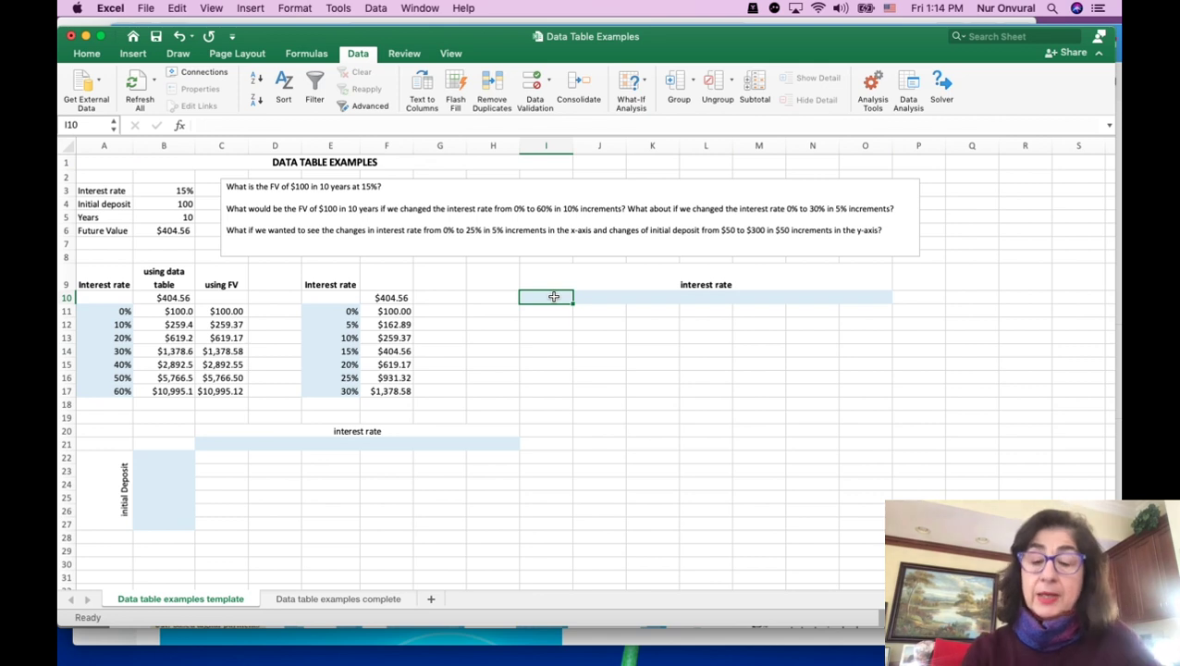
text(0%)
key(Return)
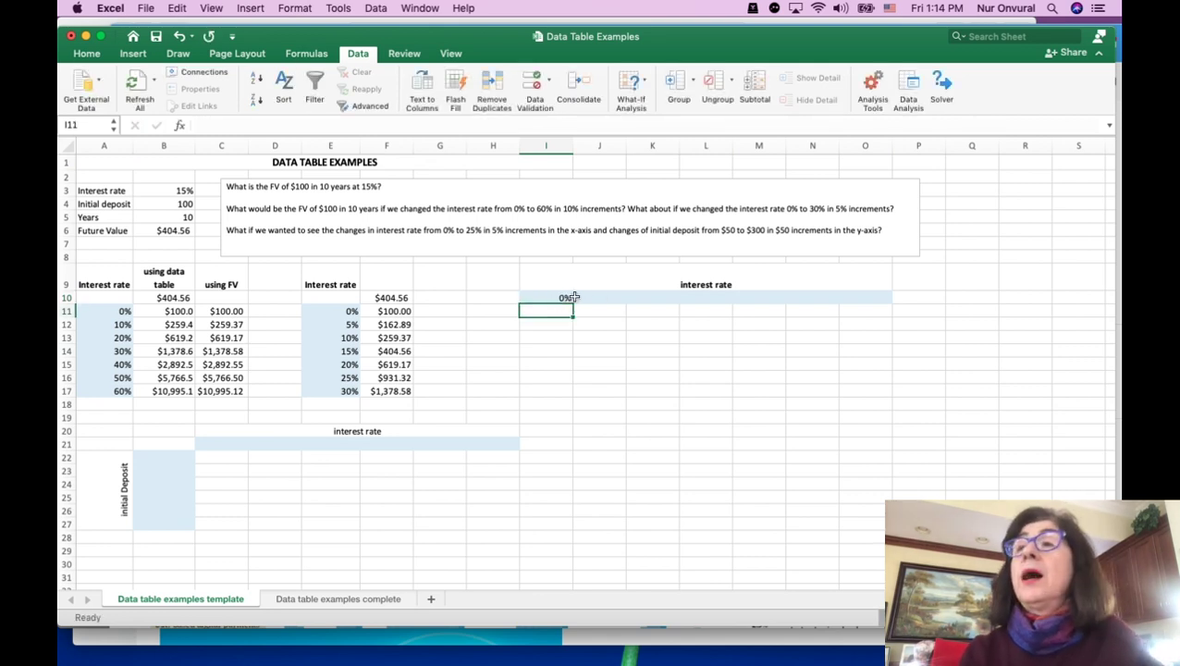
click(600, 297)
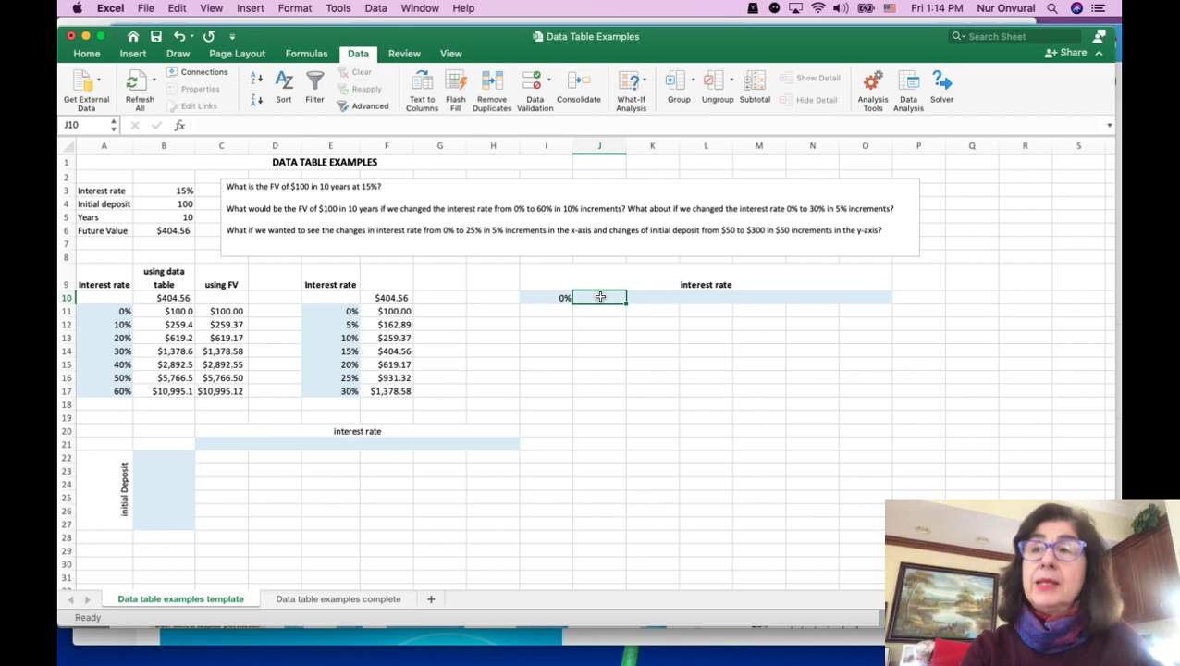
text(5%)
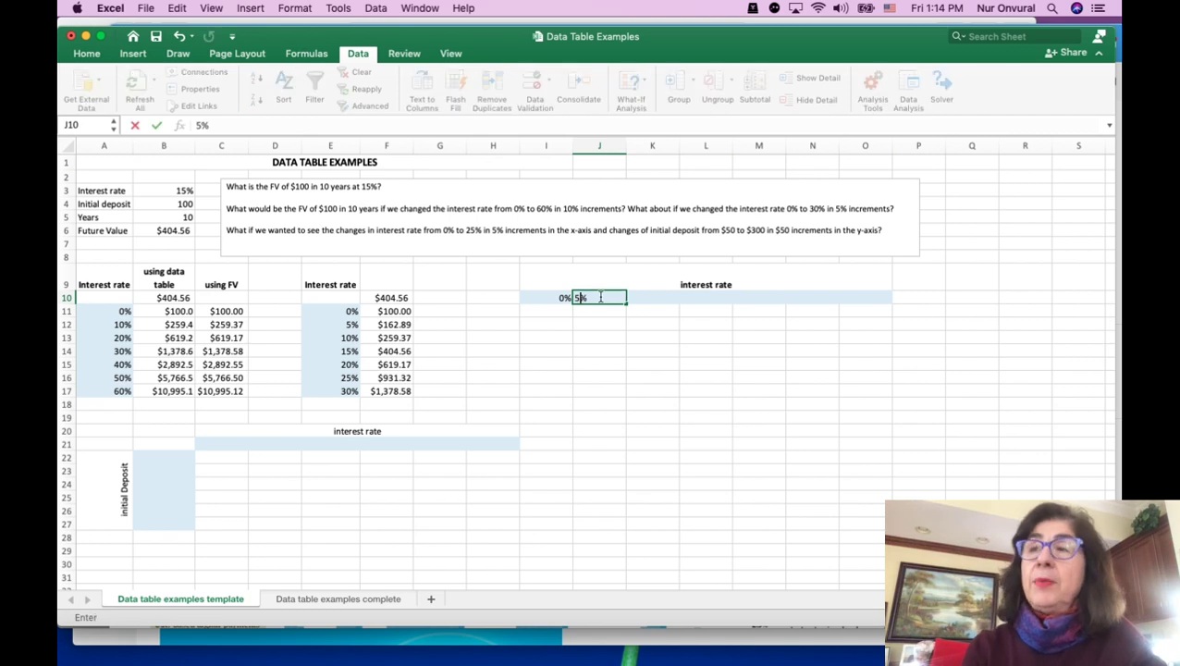
key(Return)
drag(553, 298, 887, 293)
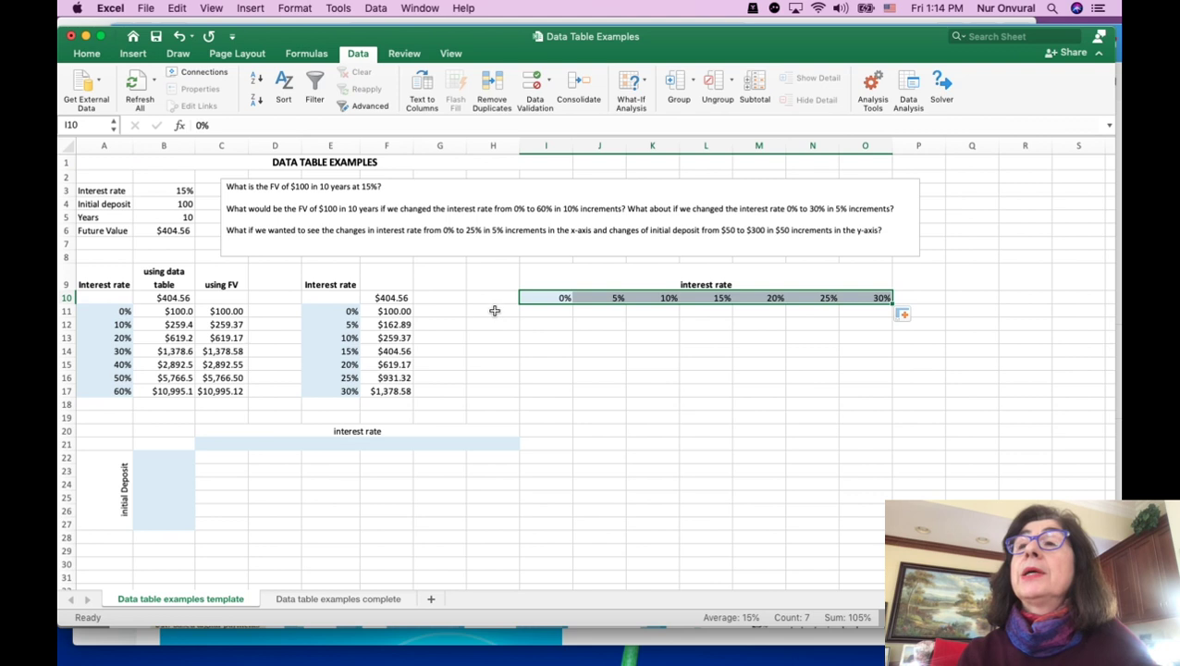
Step: Link H11, the row-header cell of the horizontal data table, to the future value with =B6
click(495, 311)
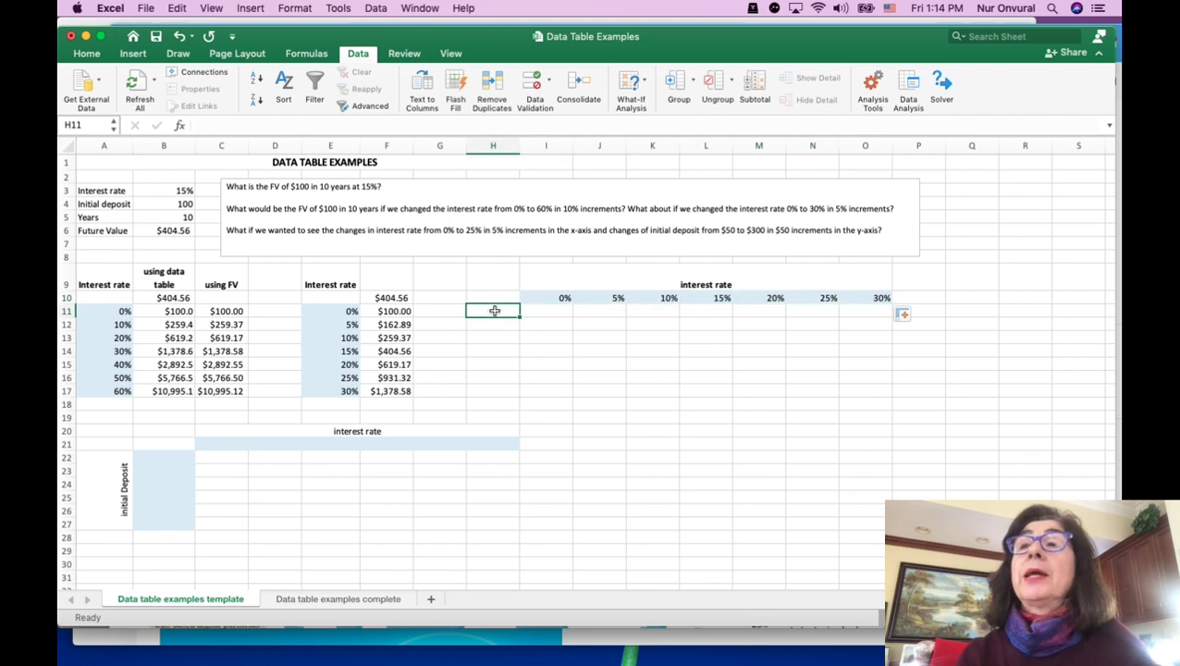
text(=)
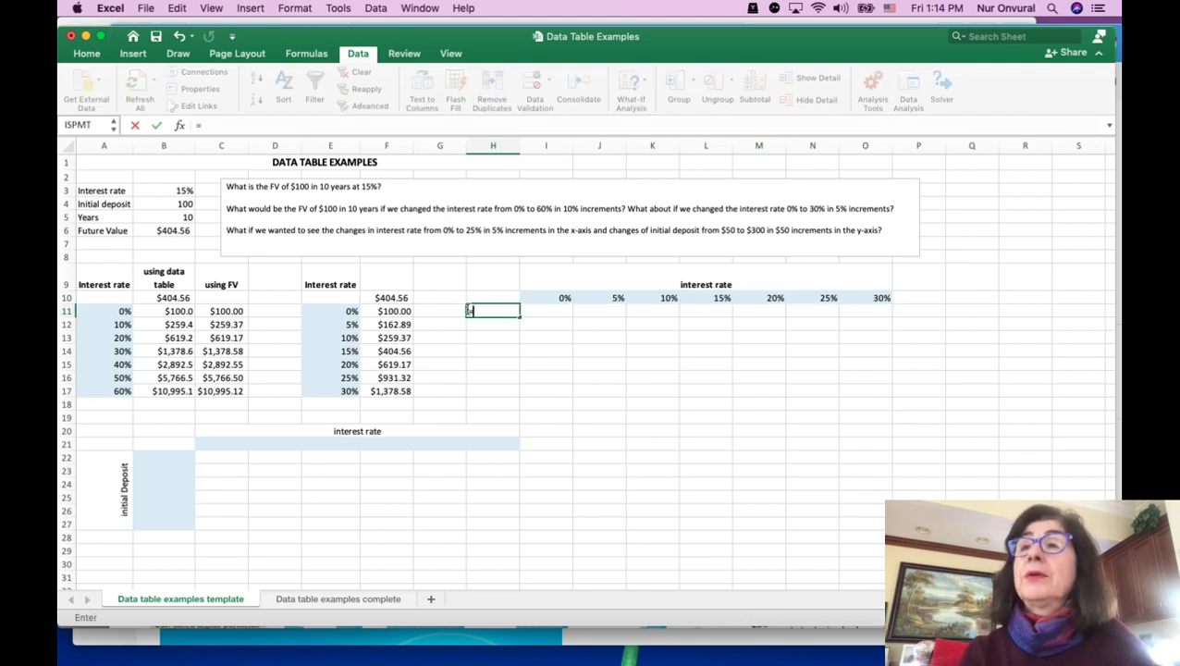
click(162, 231)
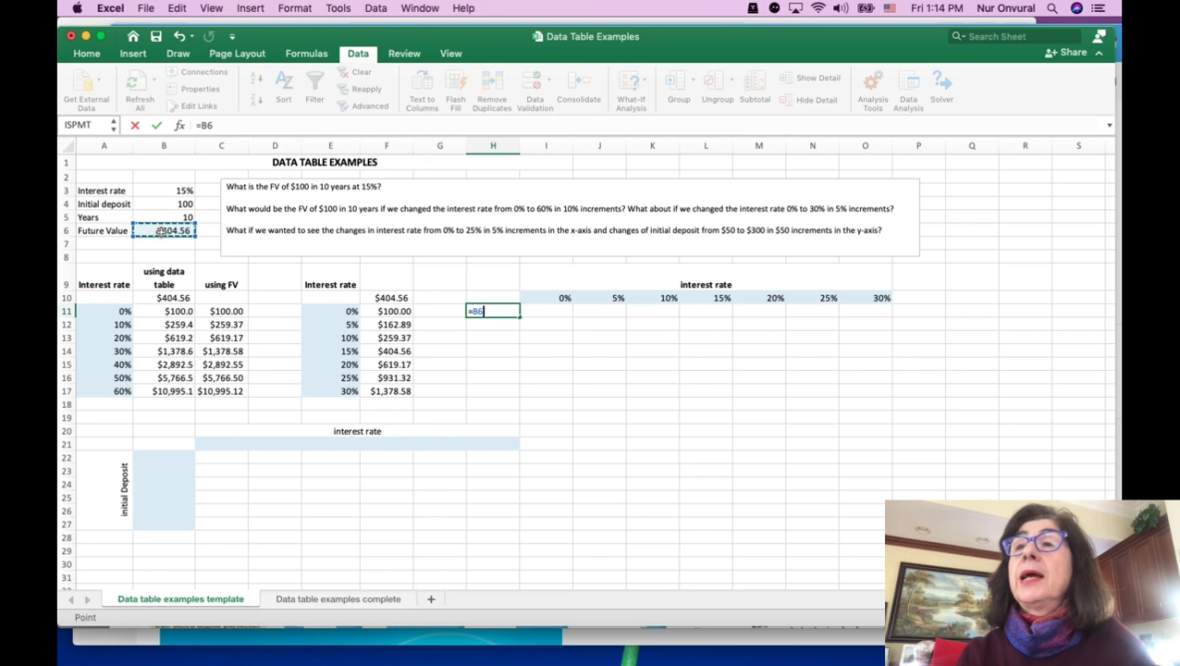
key(Return)
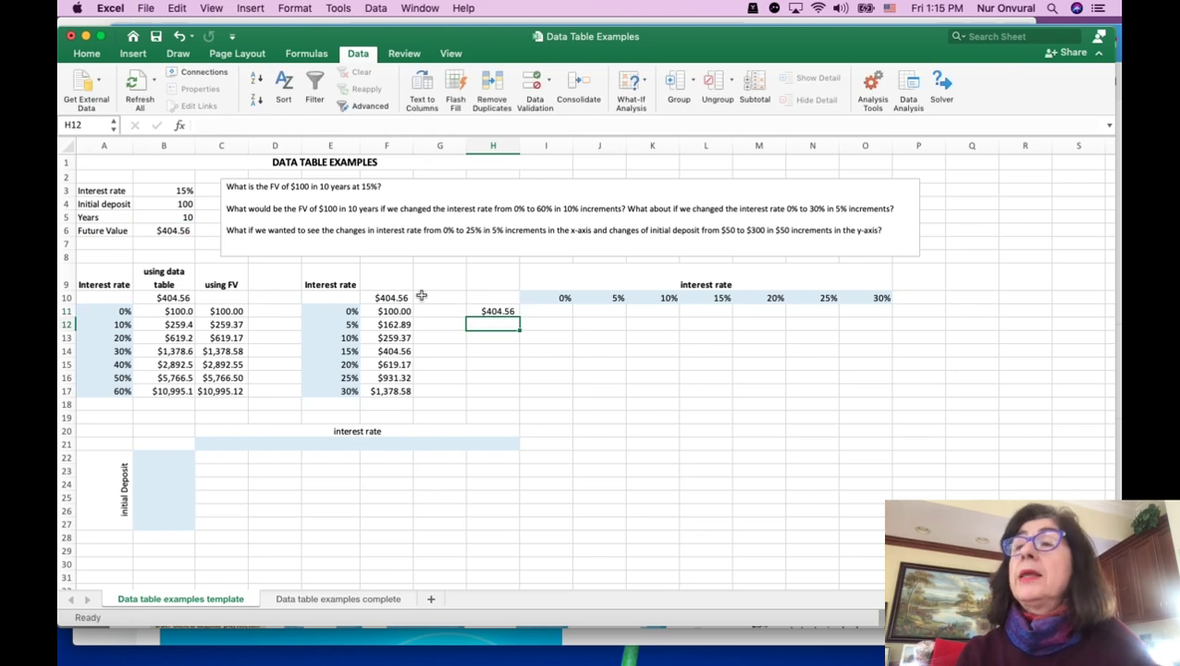
Step: Create a one-variable data table over H10:O11 with the interest rate cell $B$3 as the row input cell
drag(495, 296, 872, 307)
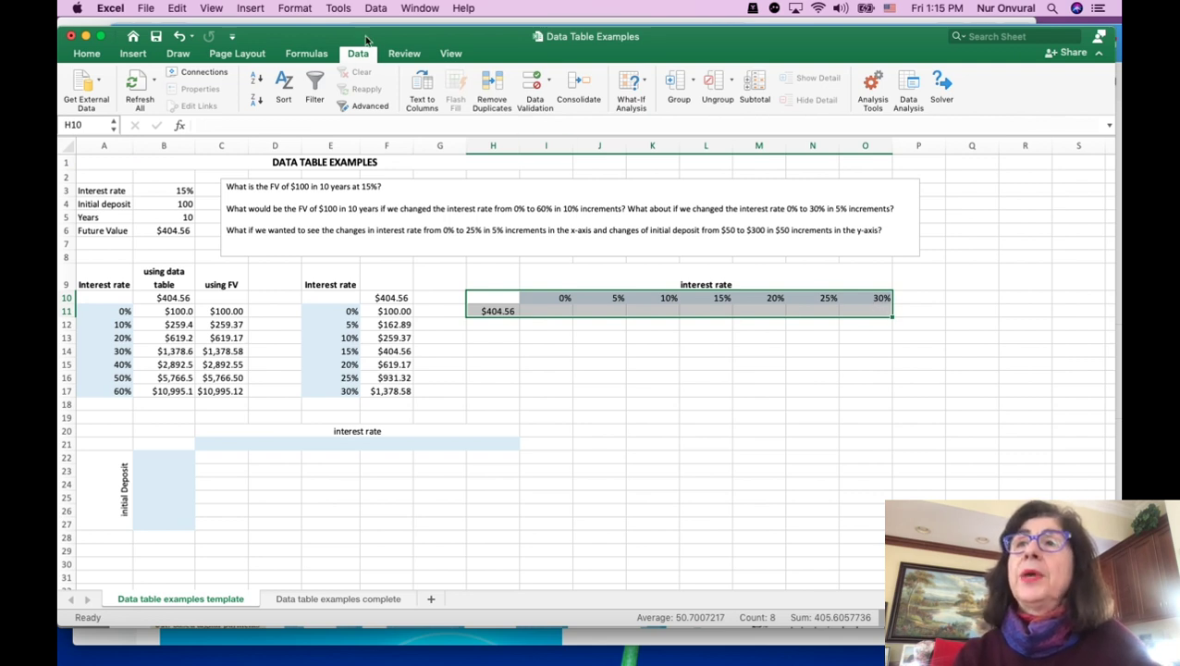
click(93, 54)
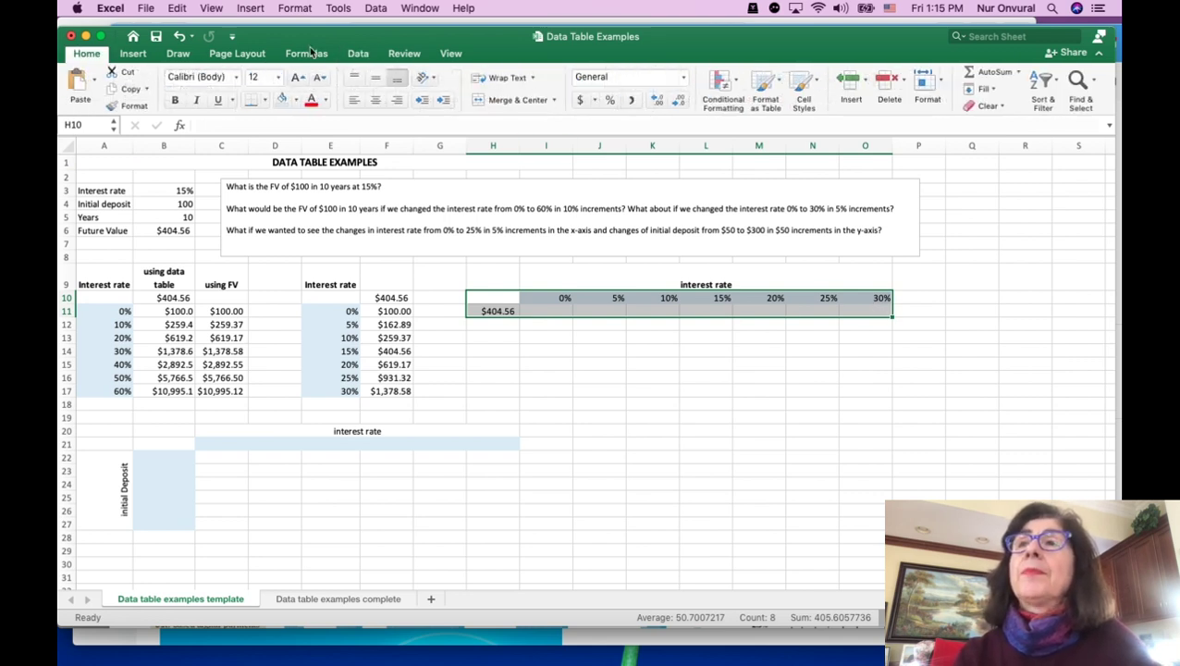
click(367, 55)
click(645, 83)
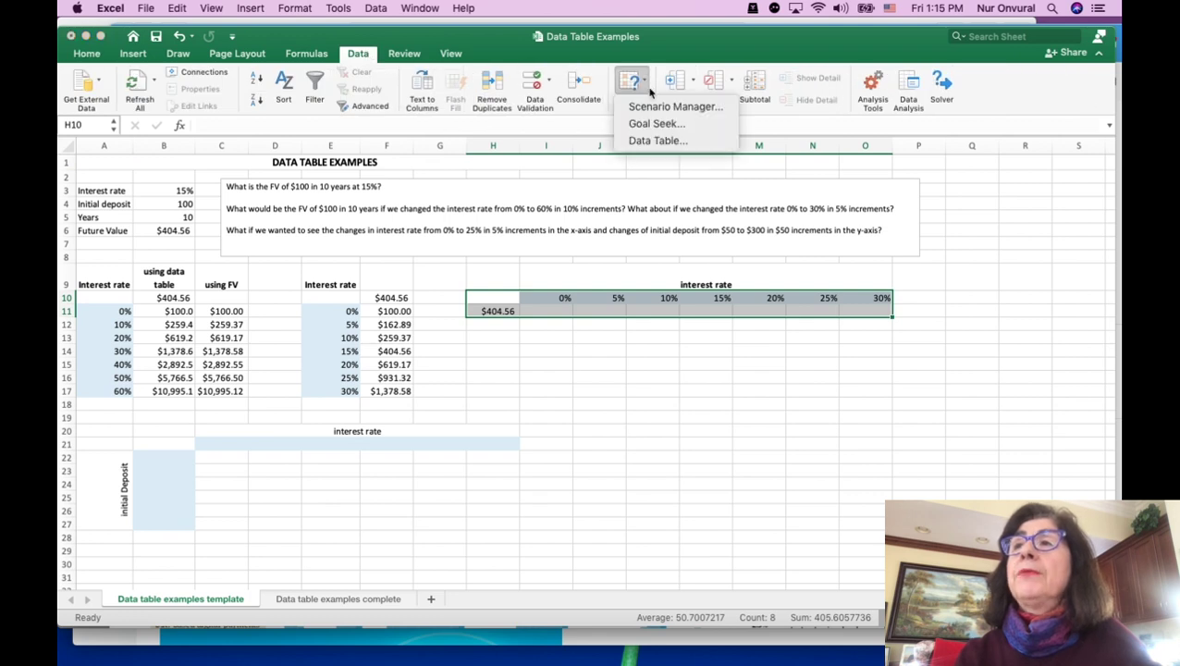
click(656, 141)
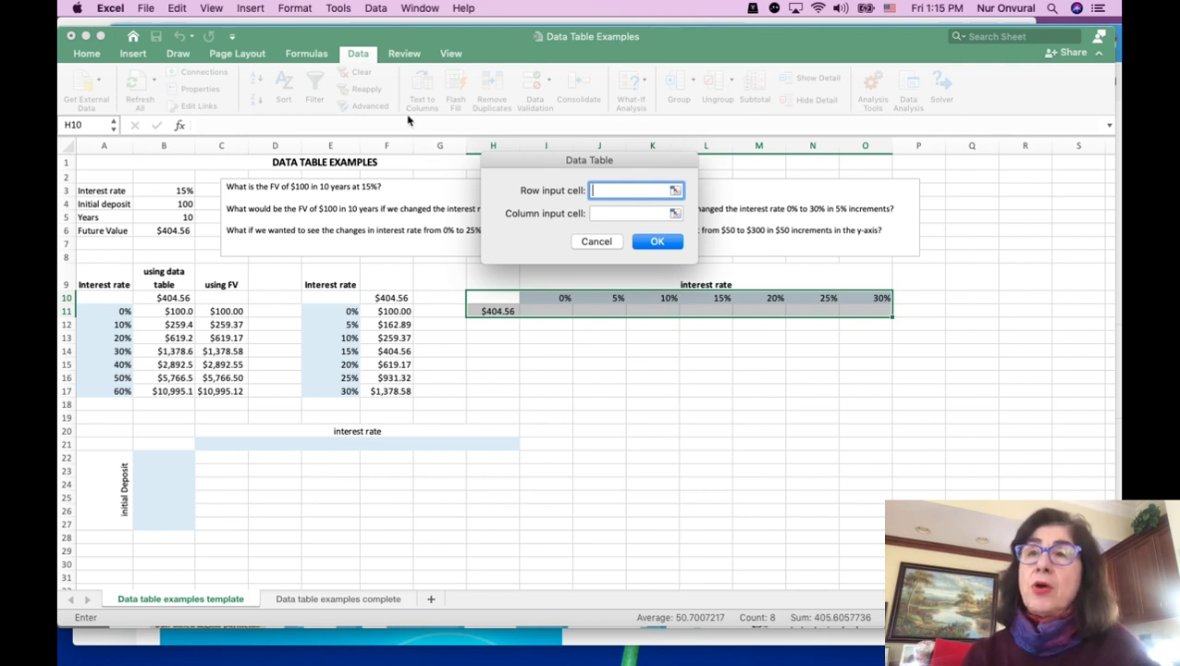
click(186, 191)
click(186, 190)
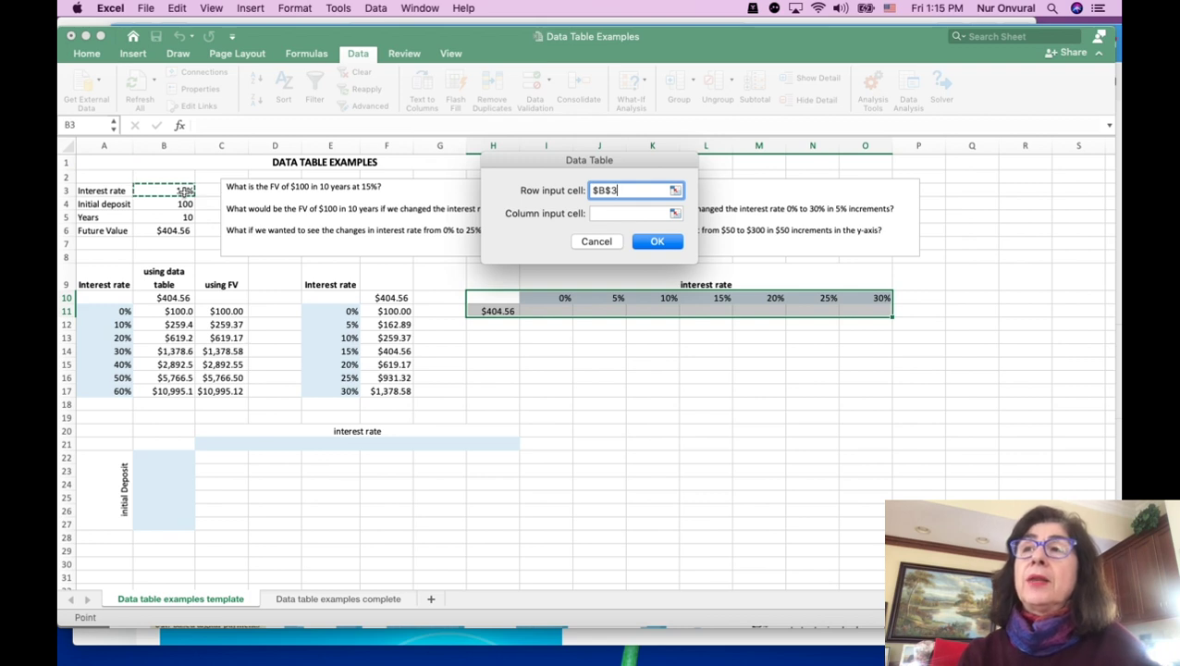
click(668, 242)
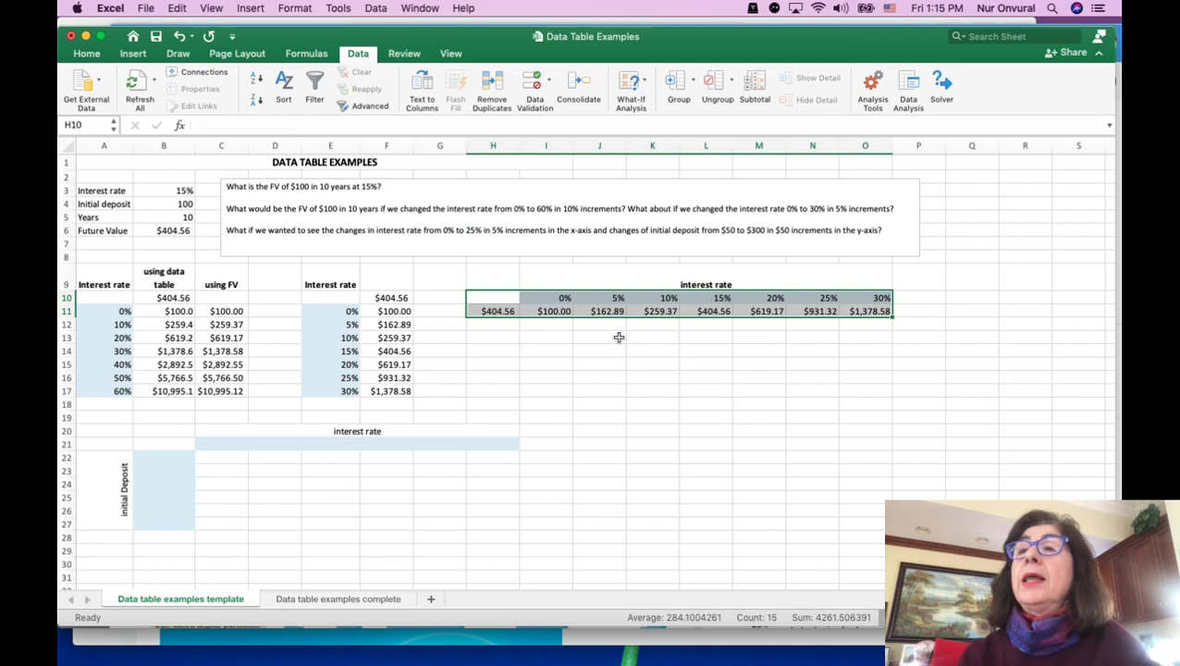
click(593, 349)
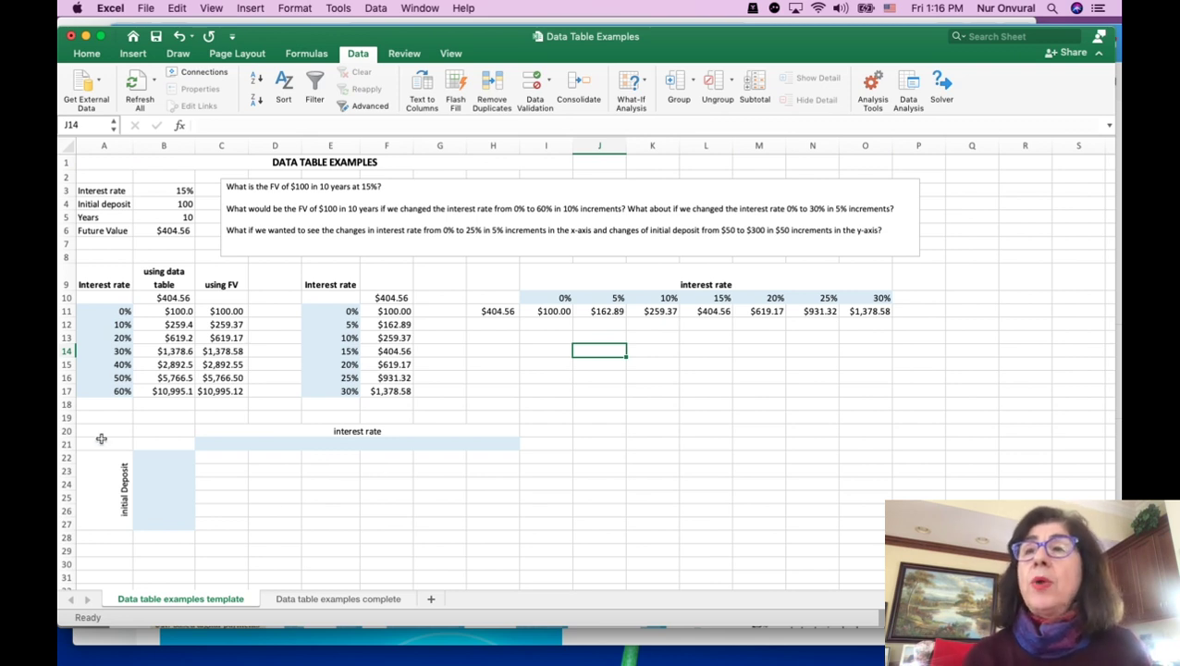
Step: Enter initial deposits of 50 in B22 and 100 in B23, and extend the series in increments of 50 down to 300 in B27
click(180, 458)
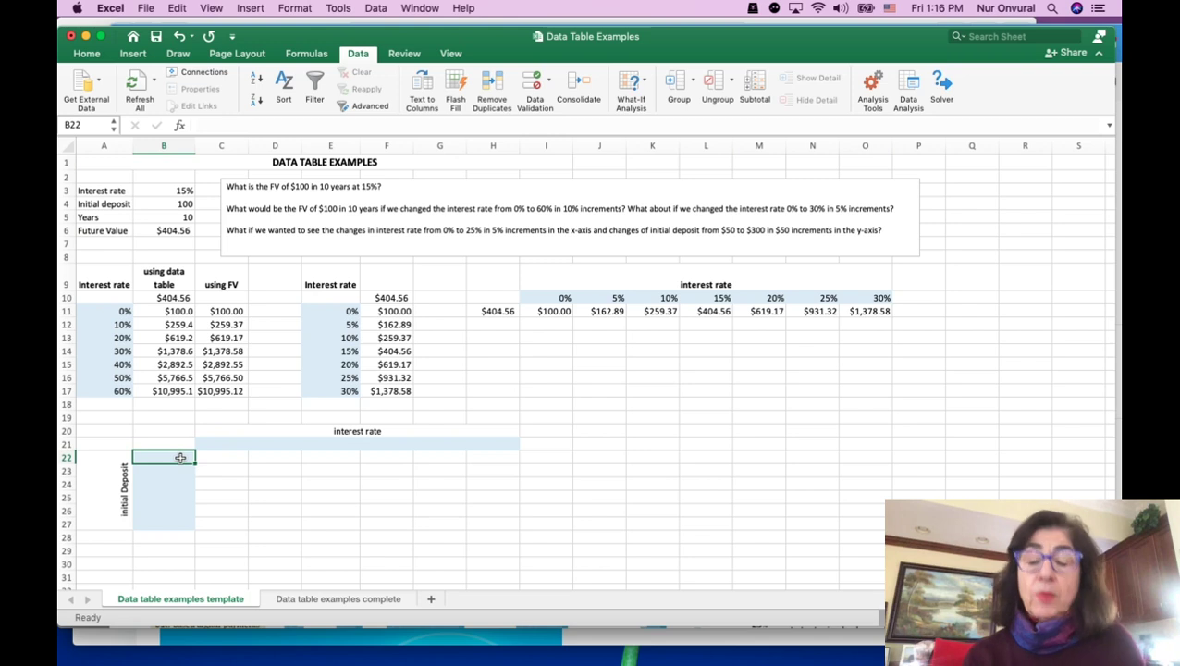
text(50)
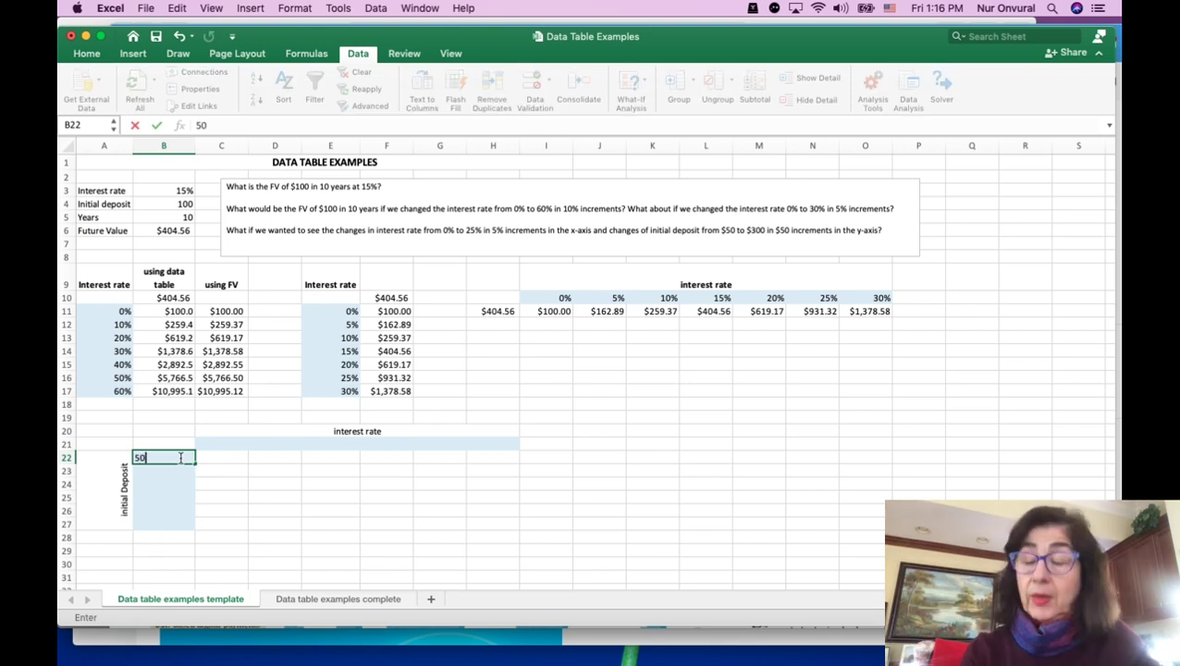
key(Return)
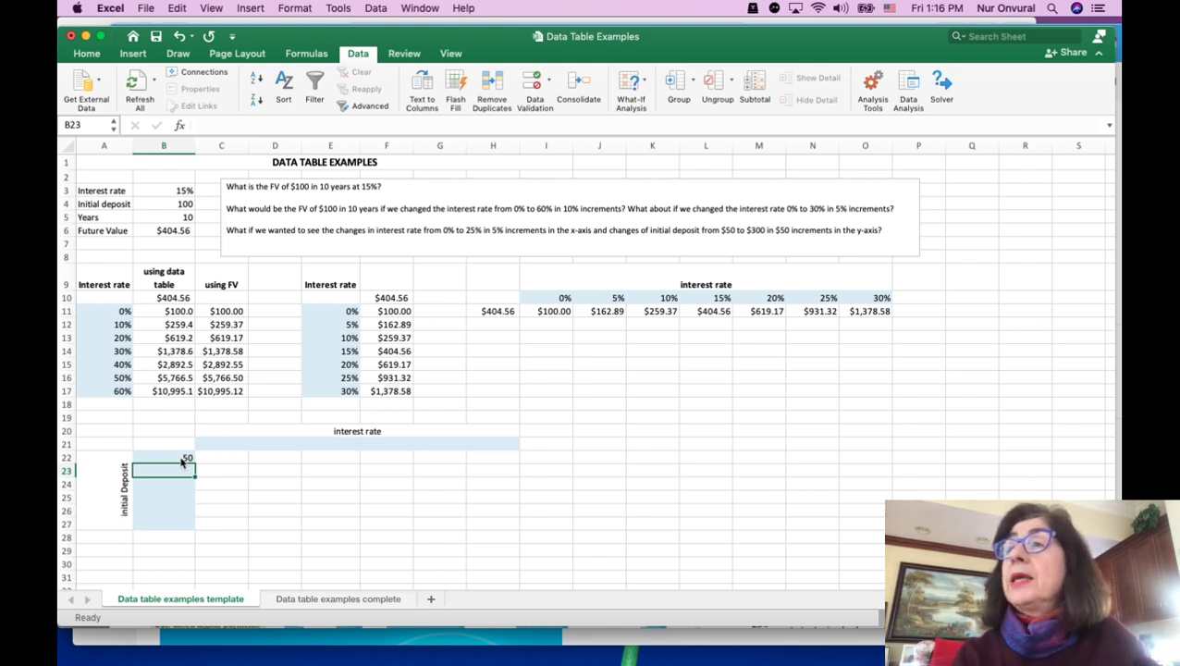
text(100)
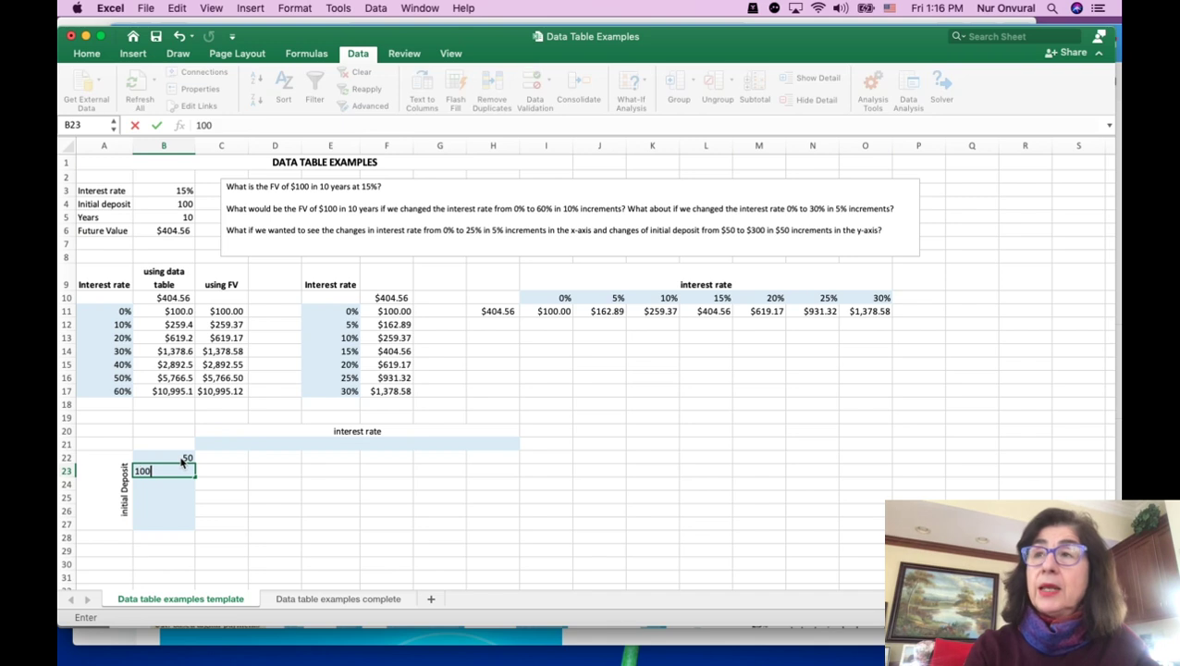
drag(182, 463, 196, 530)
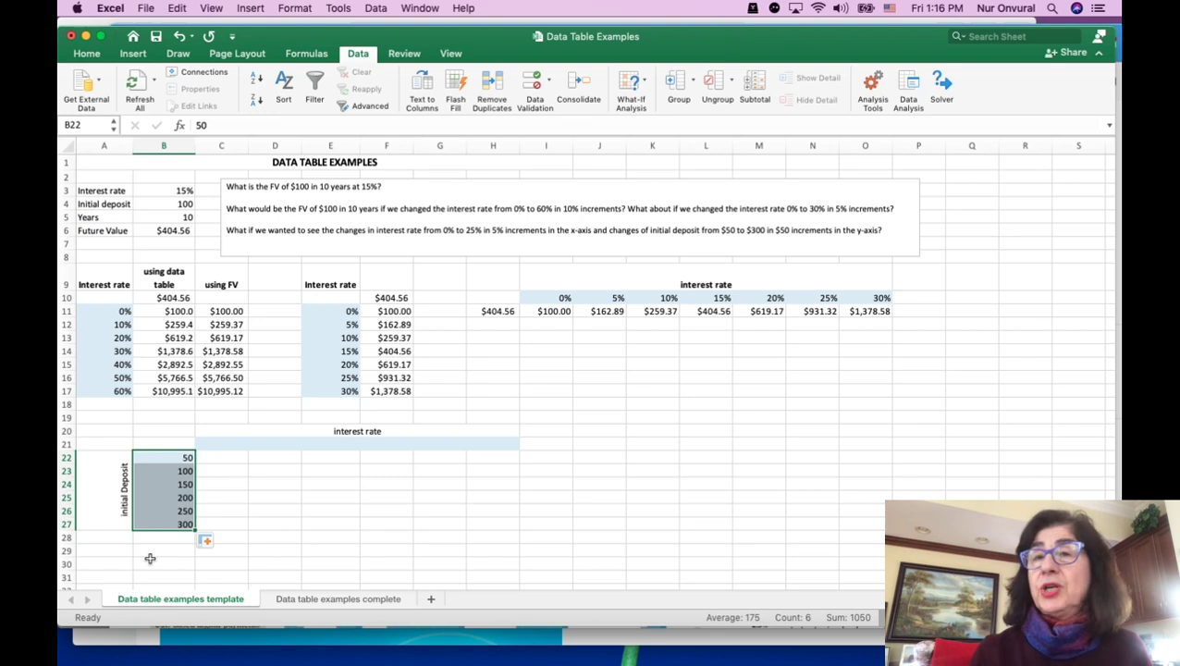
Step: Enter 0% in C21 and 5% in D21, and extend the interest rates in 5% increments across to 25% in H21
click(224, 445)
text(0%)
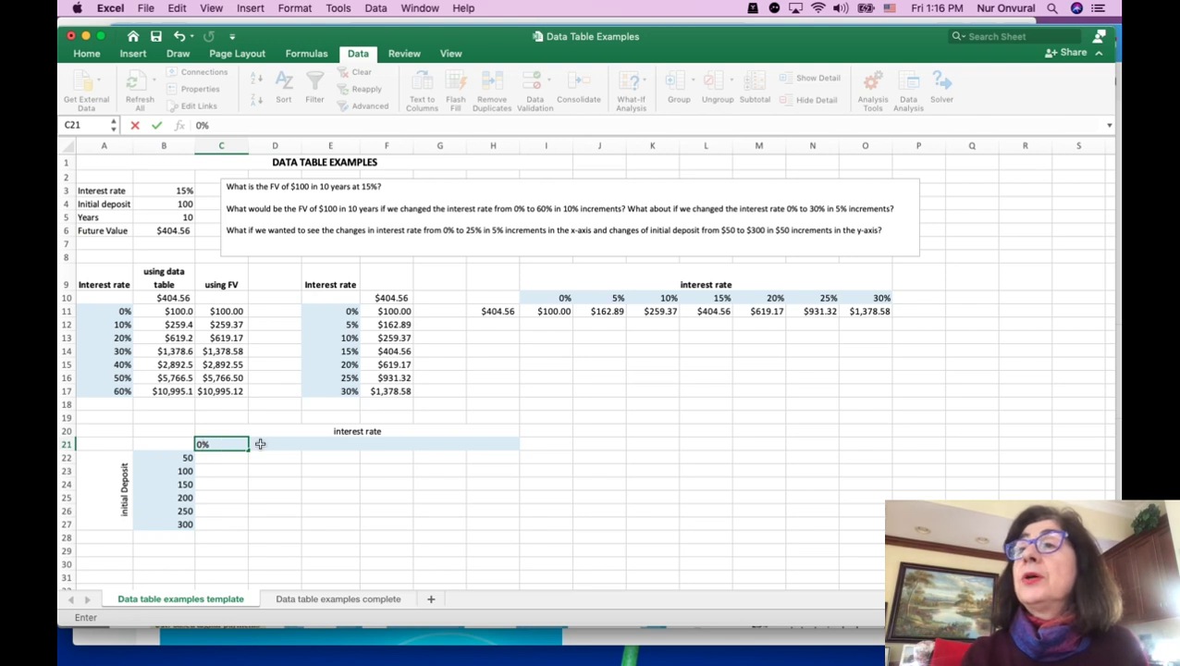
click(270, 443)
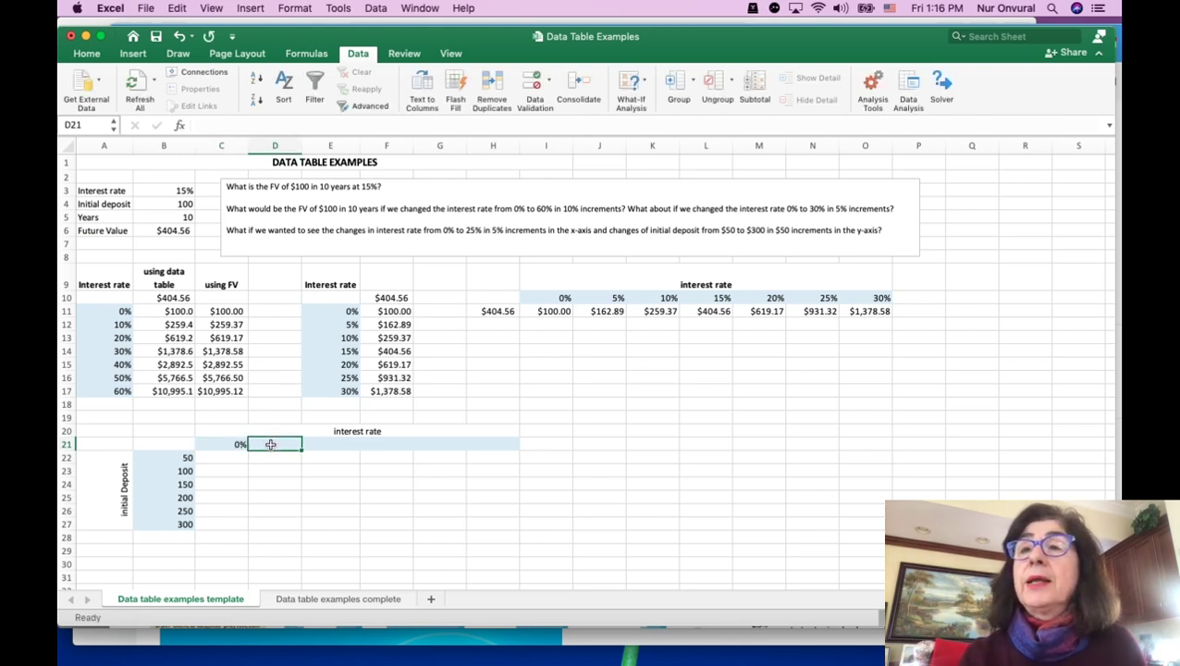
text(5%)
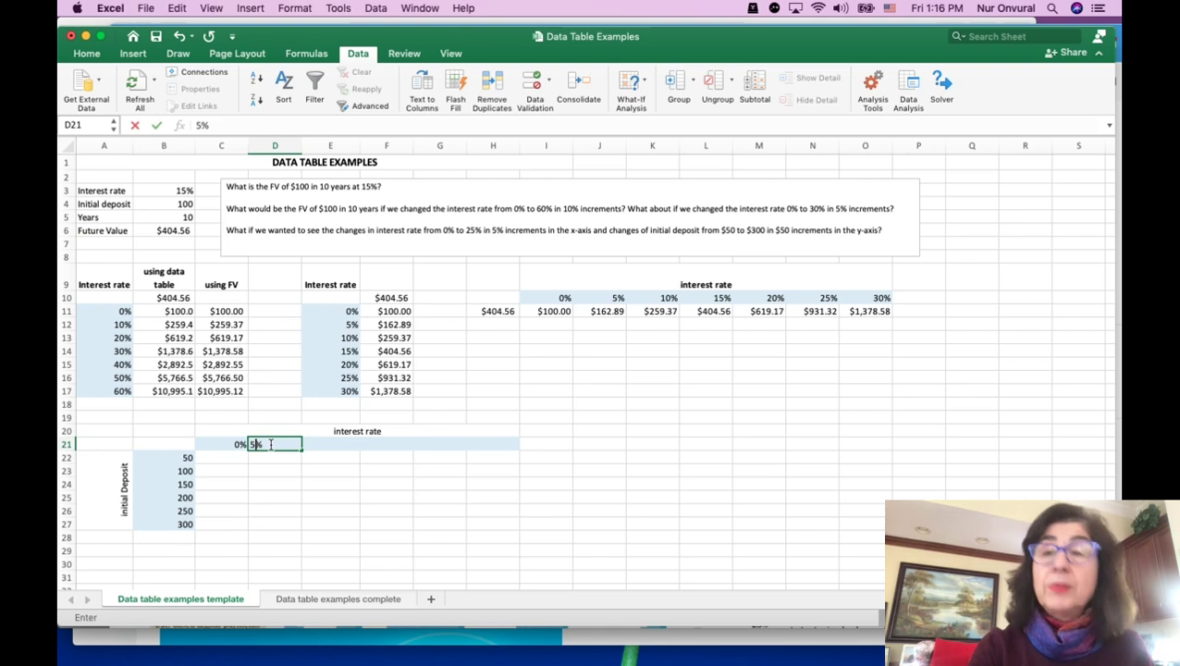
key(Return)
drag(236, 446, 516, 447)
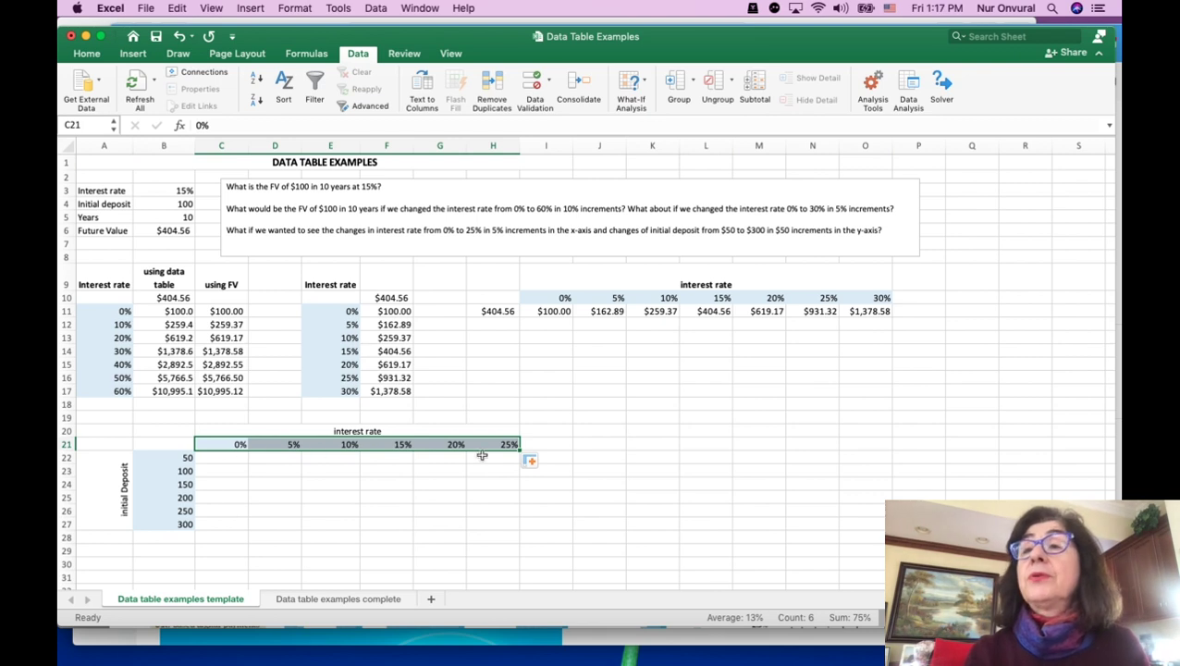
click(171, 442)
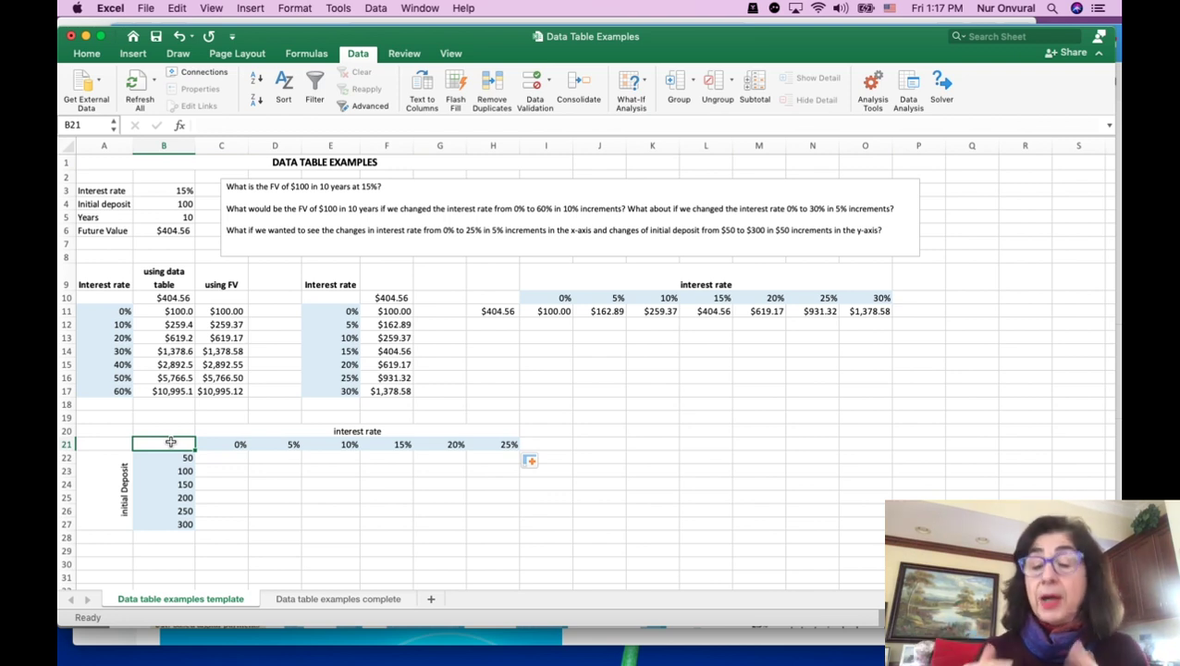
text(=)
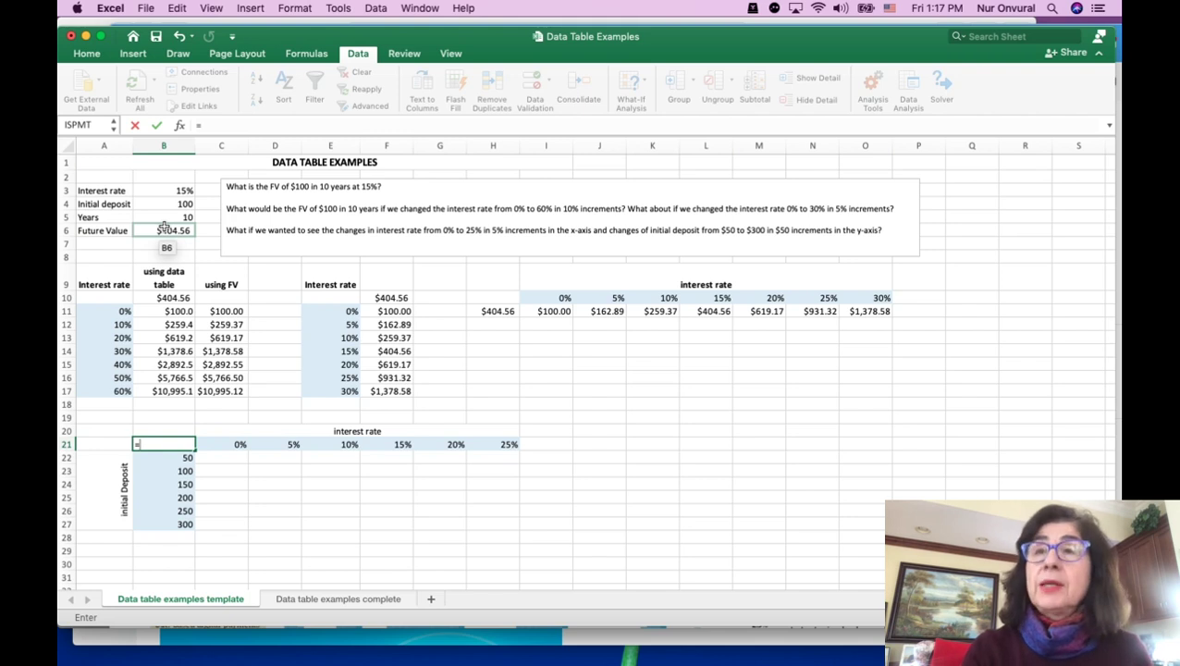
text(=)
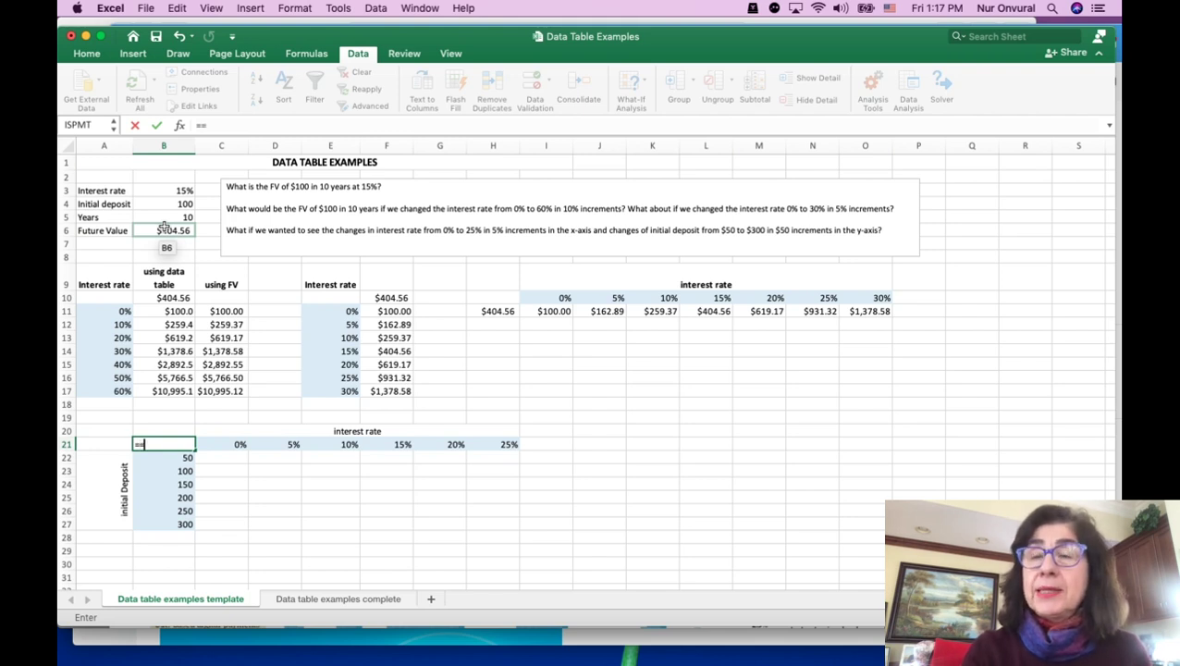
key(BackSpace)
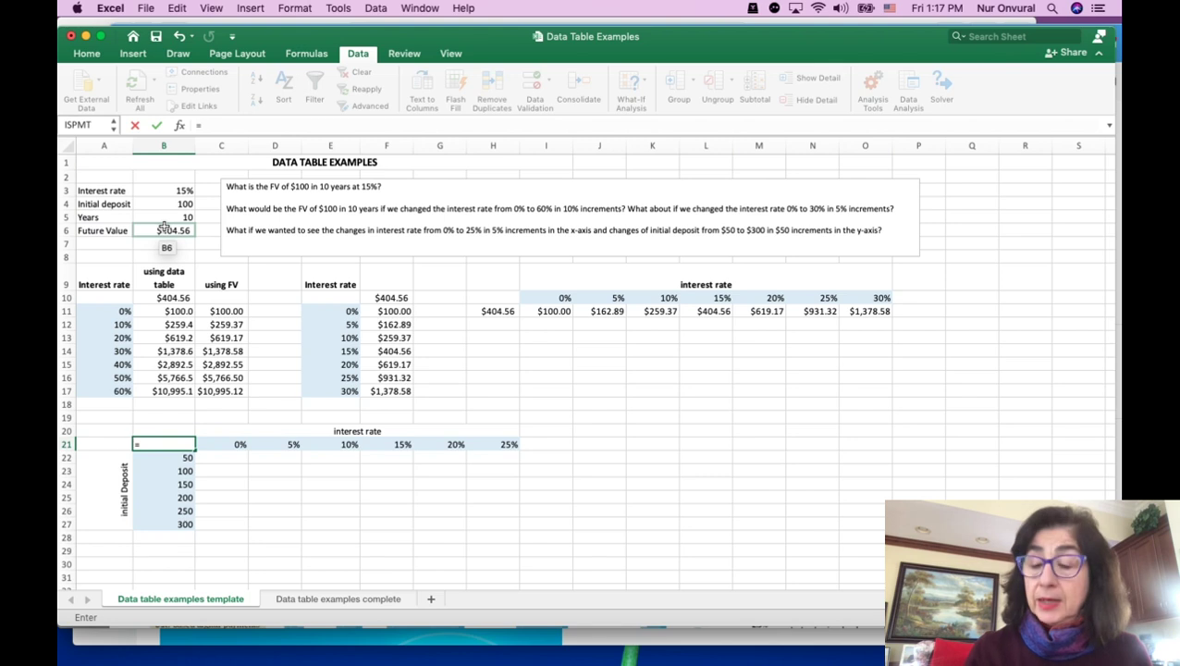
key(Return)
Step: Link B21, the corner cell of the two-variable data table, to the future value with =B6
click(166, 443)
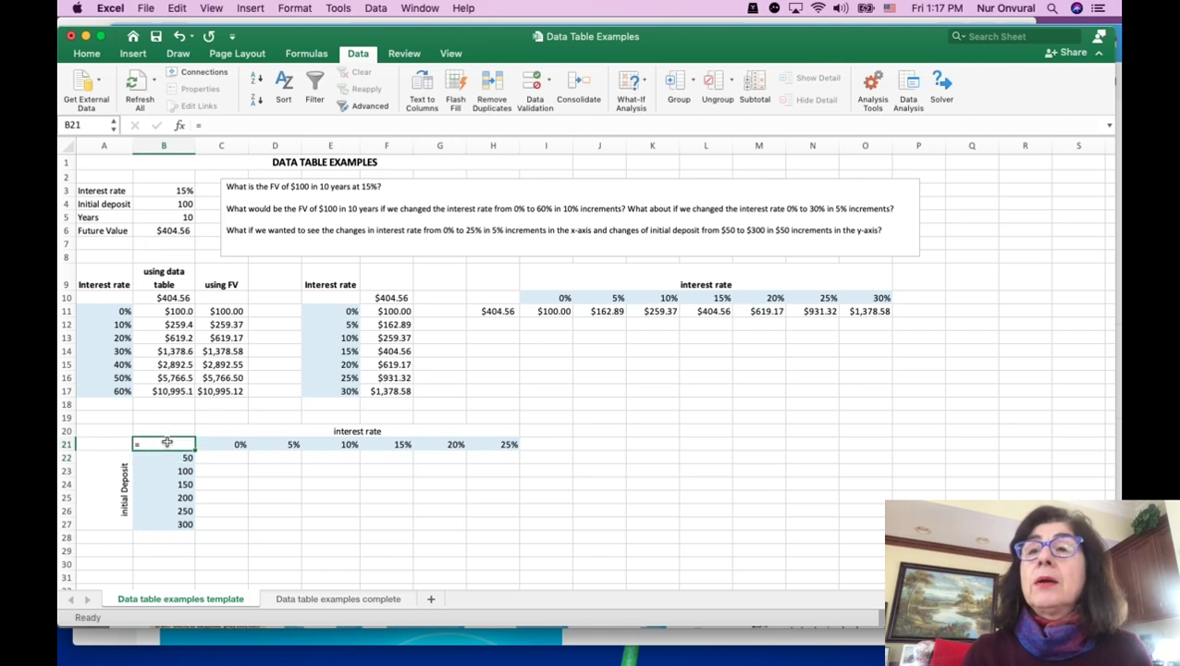
key(BackSpace)
text(=)
click(180, 232)
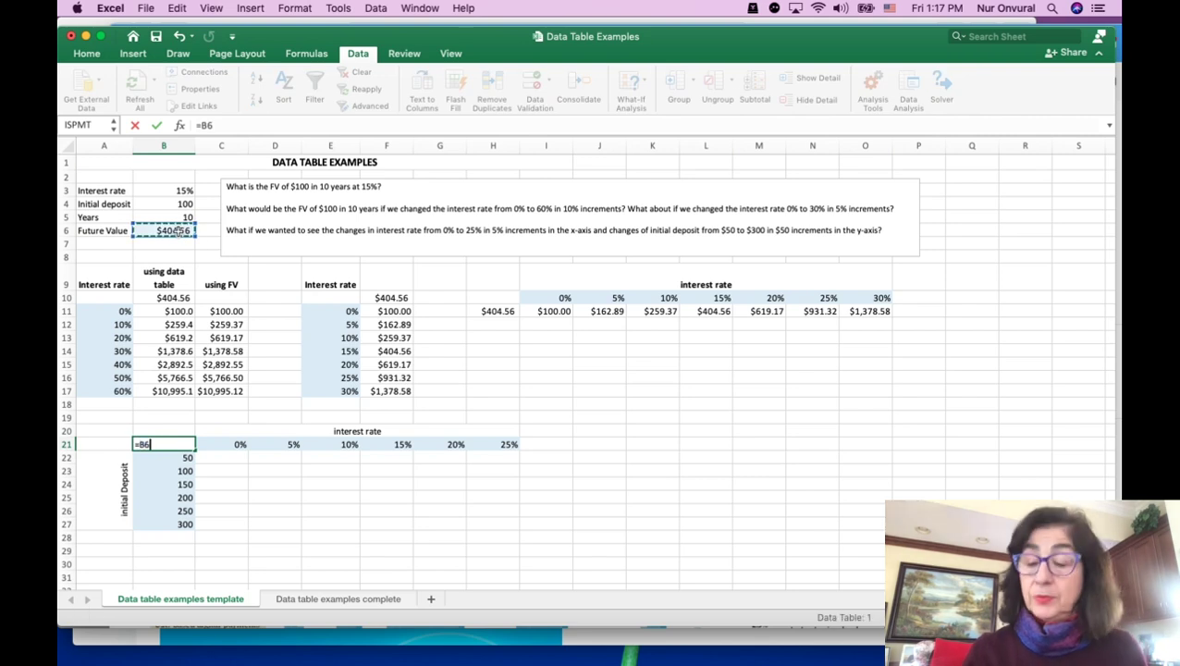
key(Return)
Step: Create a two-variable data table over B21:H27 with $B$3 as the row input cell and $B$4 as the column input cell
drag(163, 445, 494, 519)
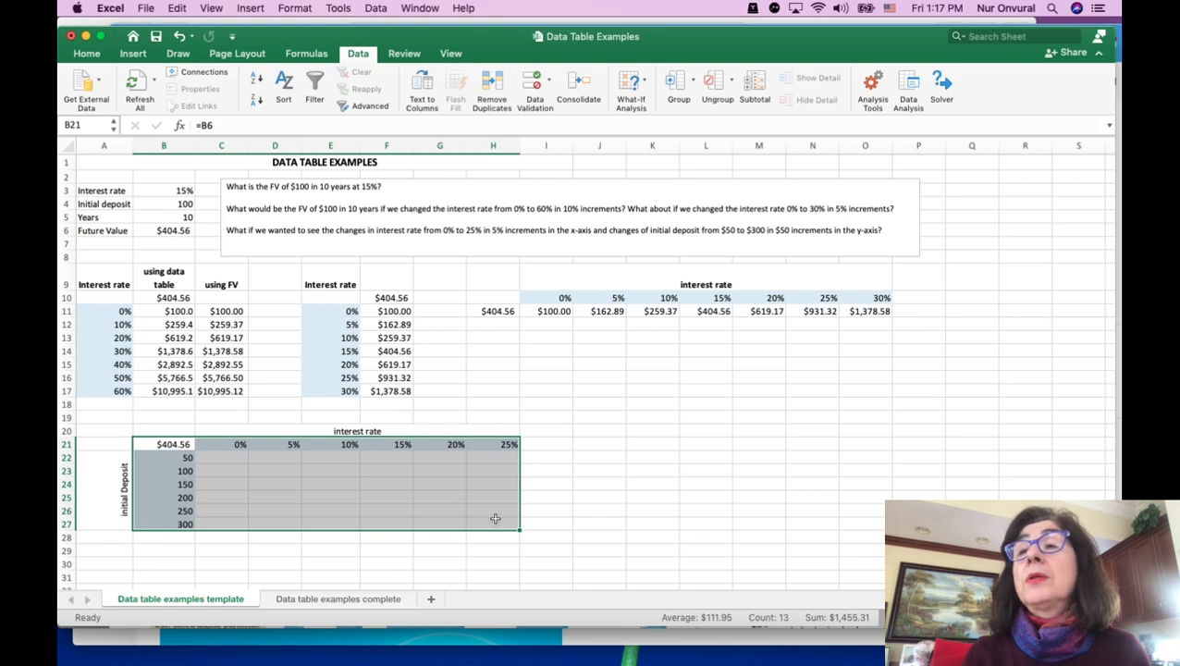
click(90, 58)
click(357, 53)
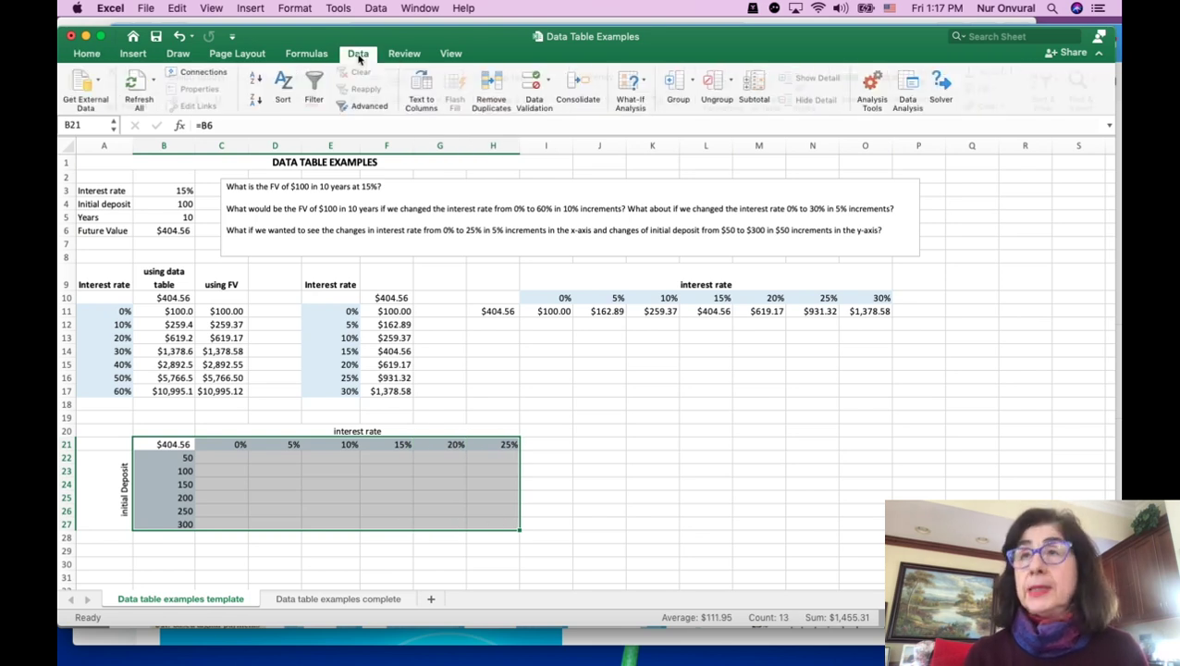
click(646, 86)
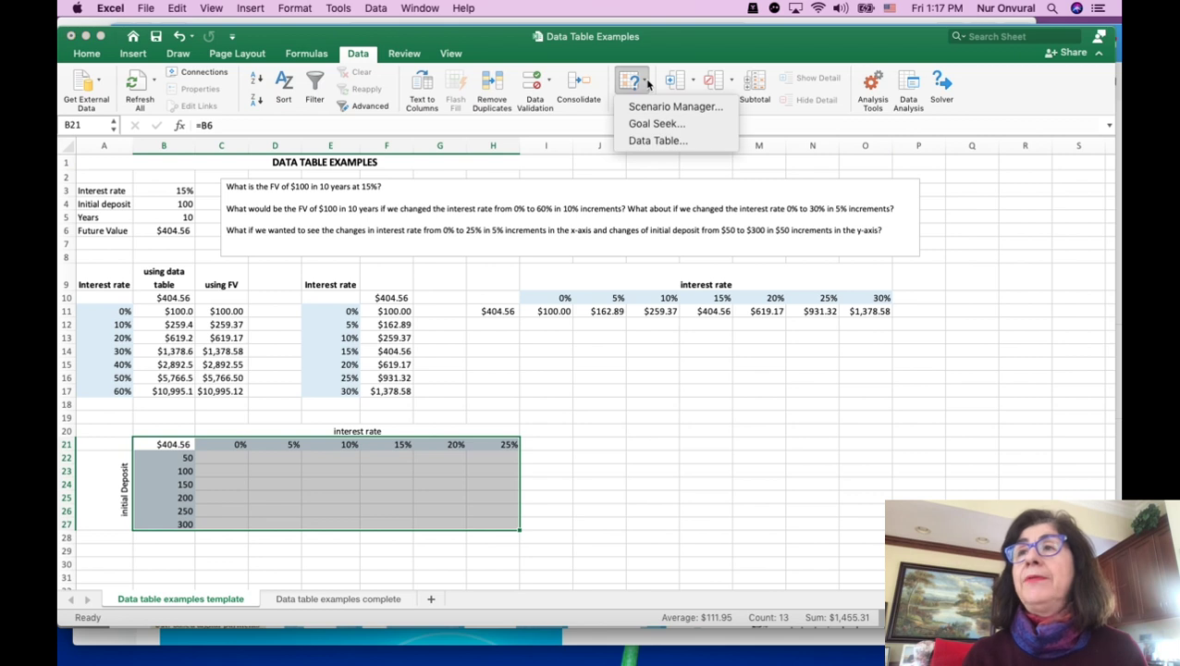
click(666, 141)
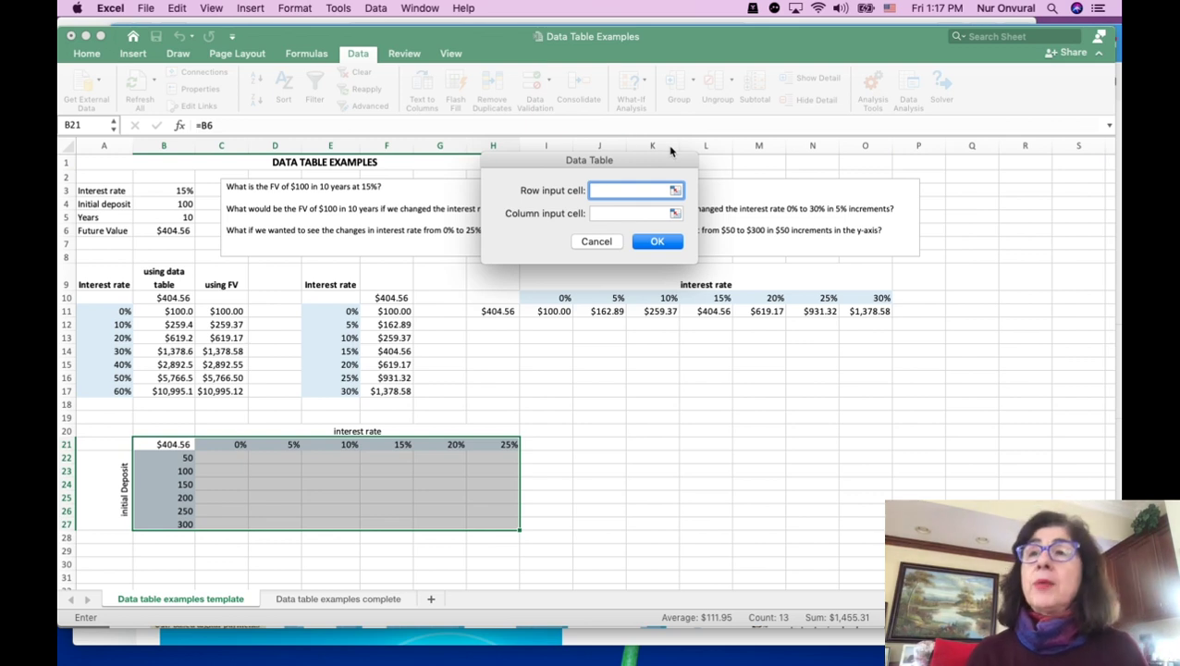
click(172, 191)
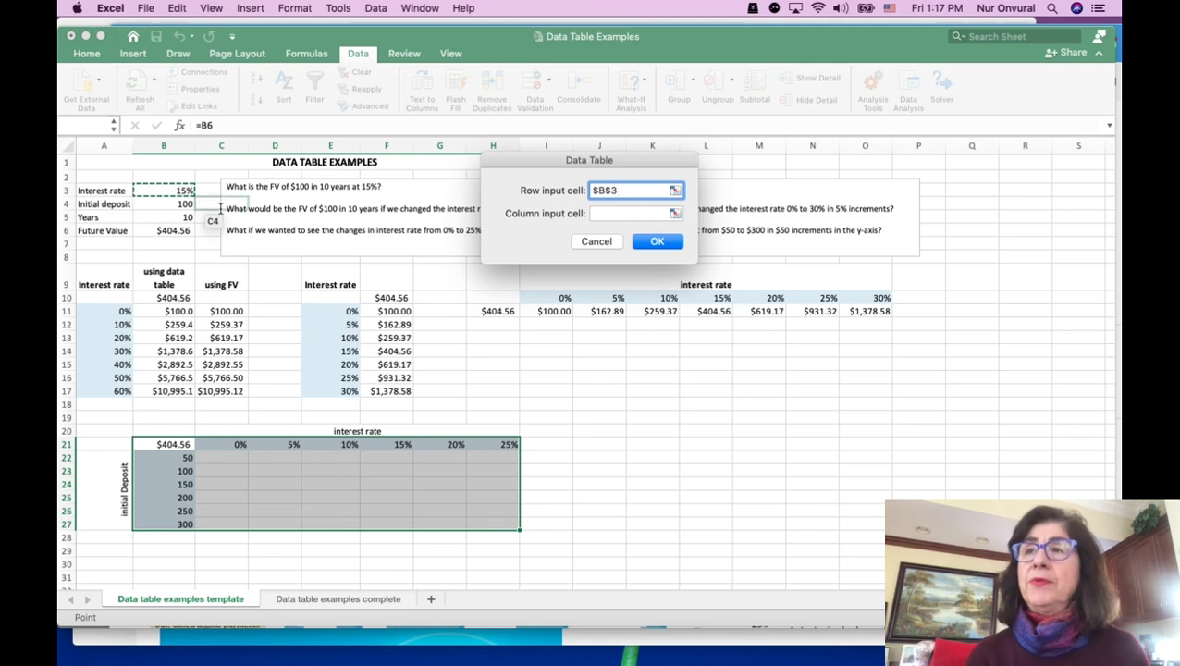
click(615, 213)
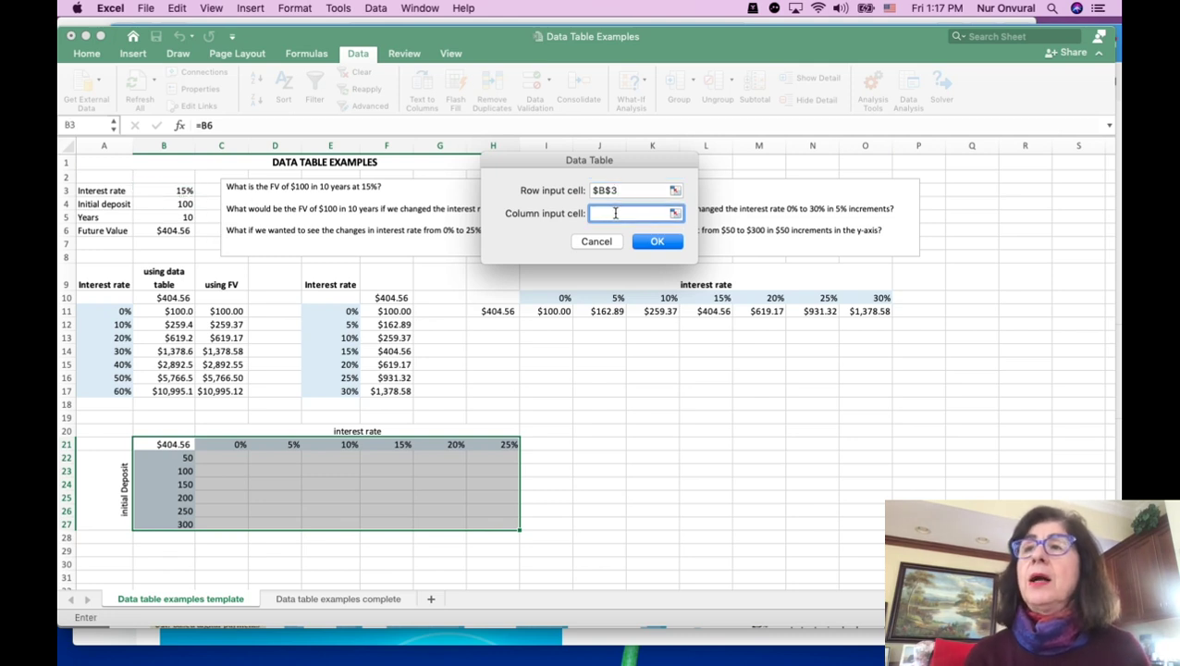
click(173, 204)
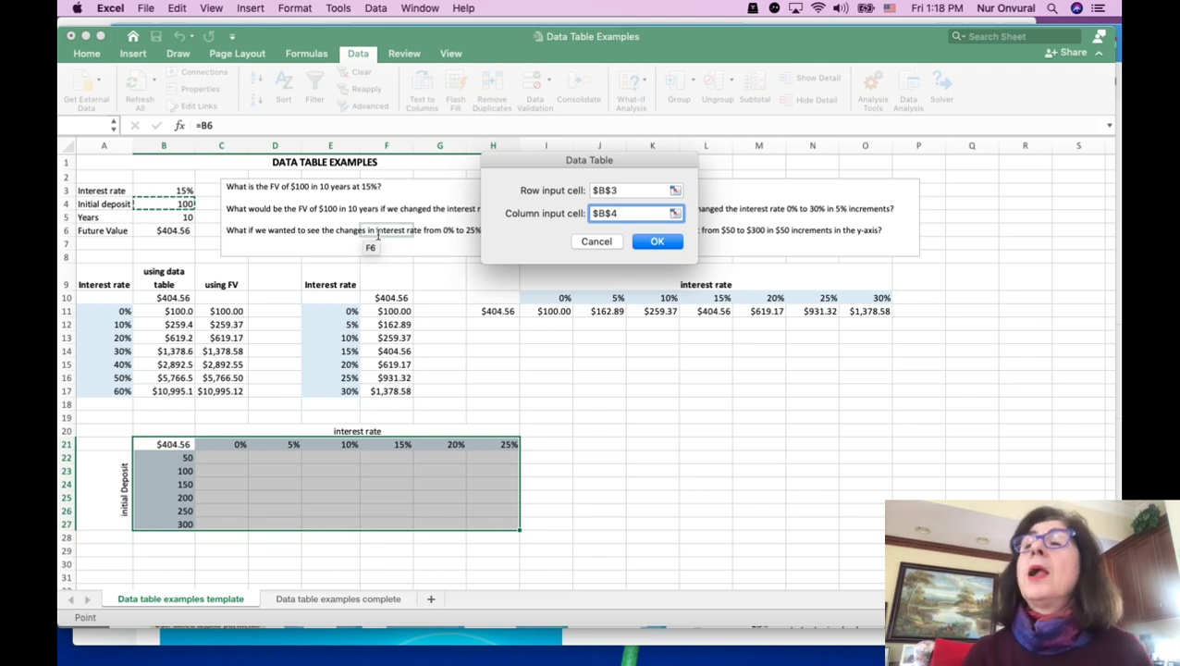
click(653, 242)
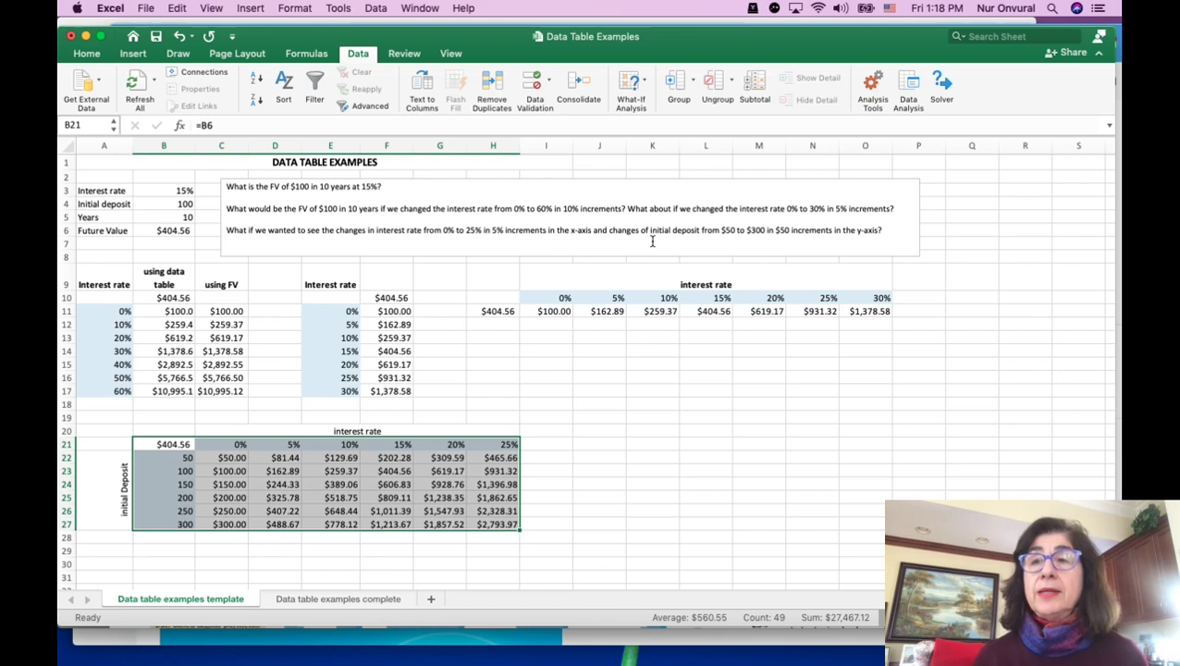
Step: Format the two-variable table's results in C22:H27 as whole-dollar amounts with no decimal places
click(572, 233)
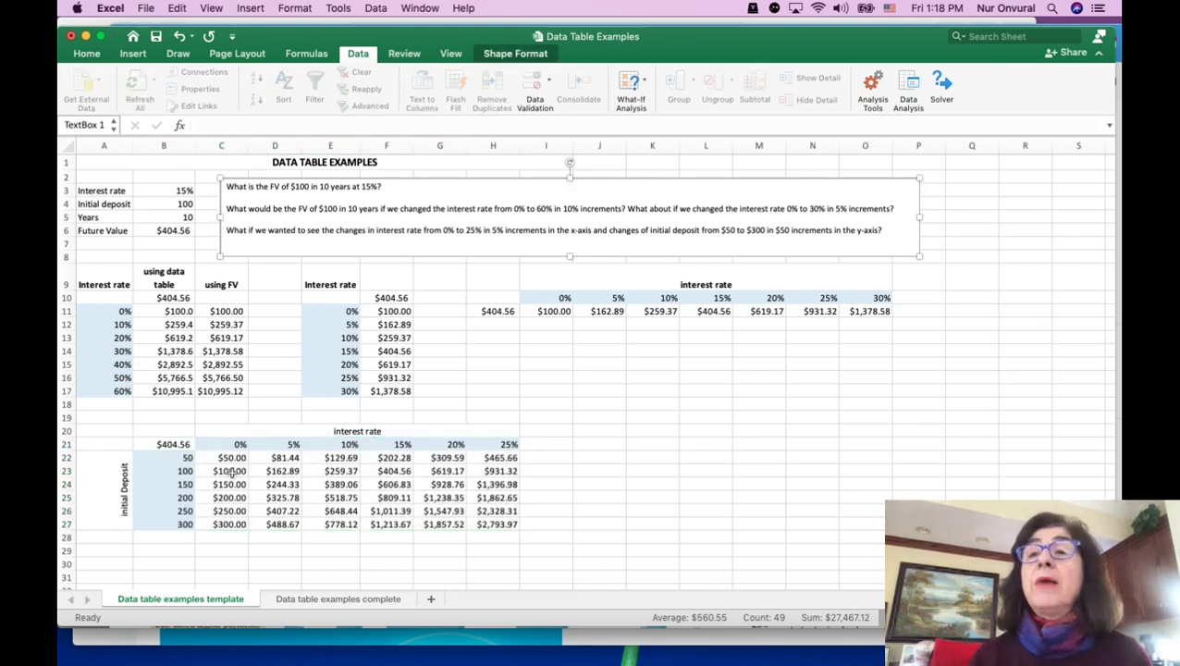
drag(228, 453, 503, 519)
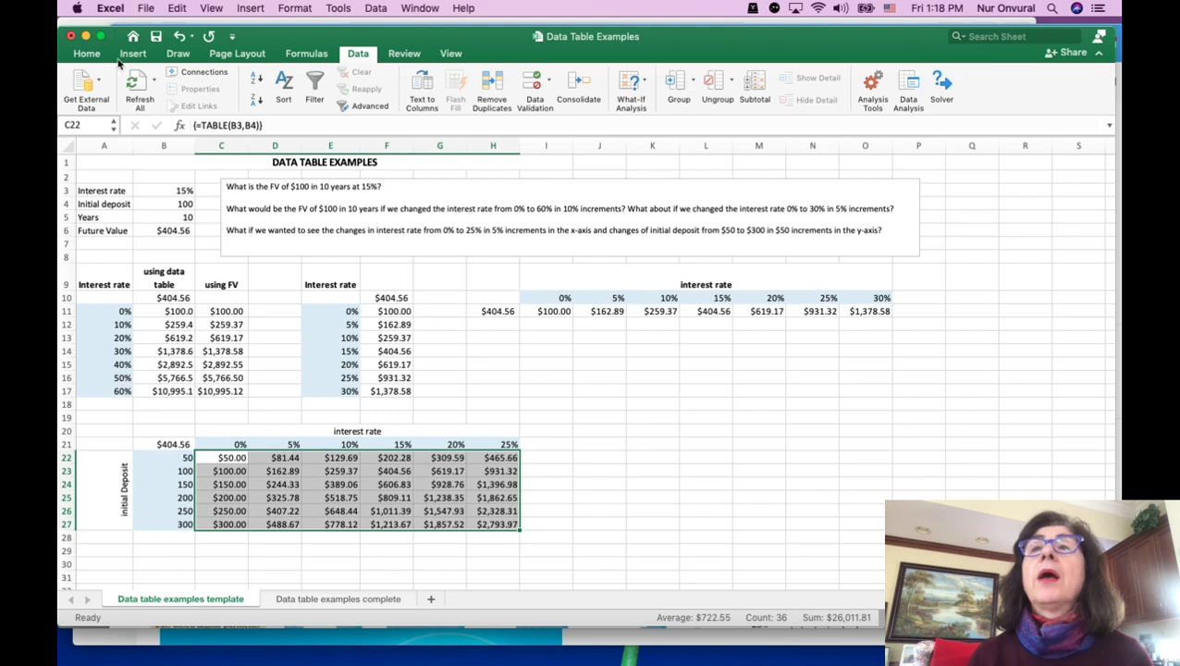
click(87, 54)
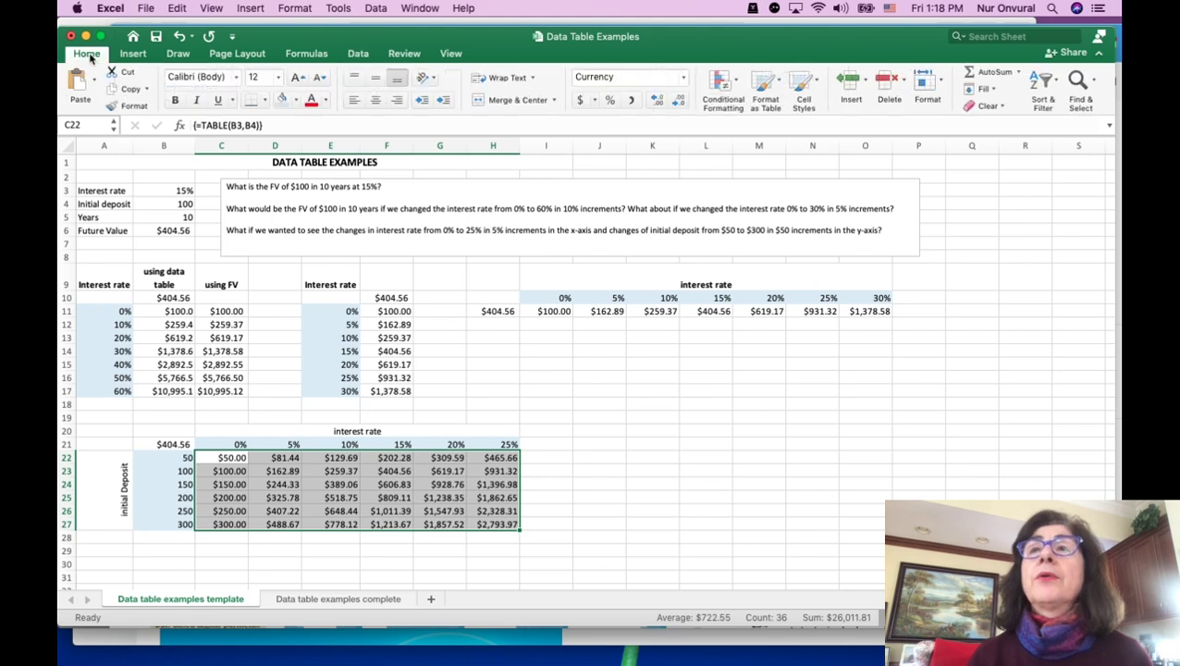
click(682, 104)
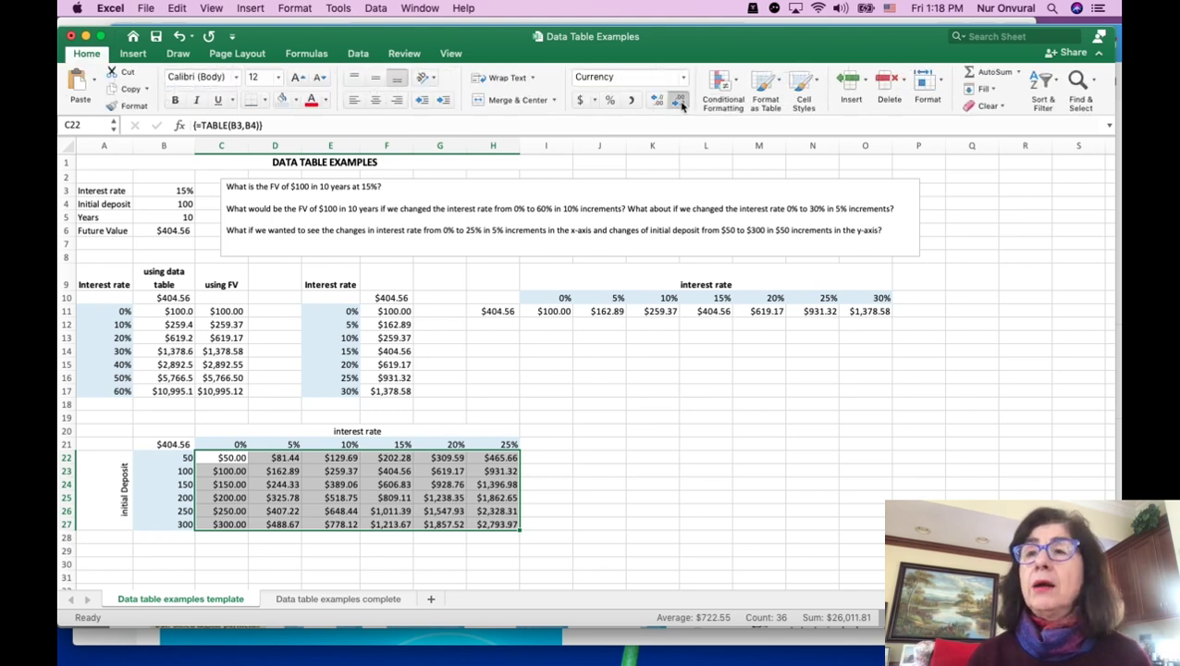
click(682, 104)
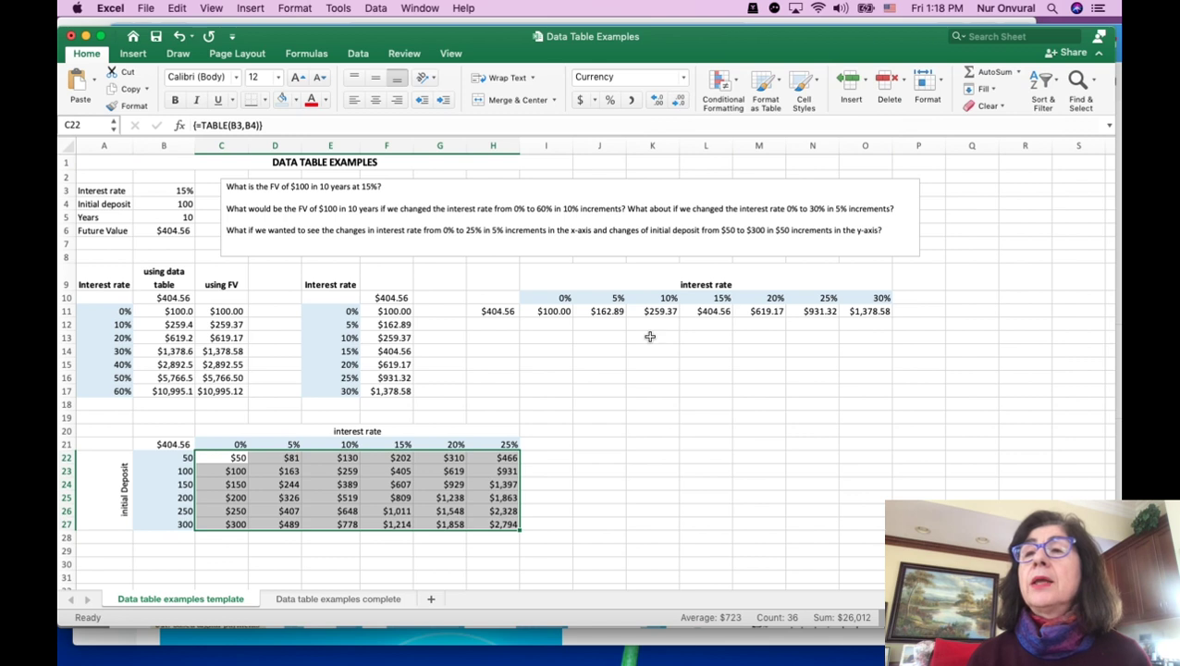
click(633, 496)
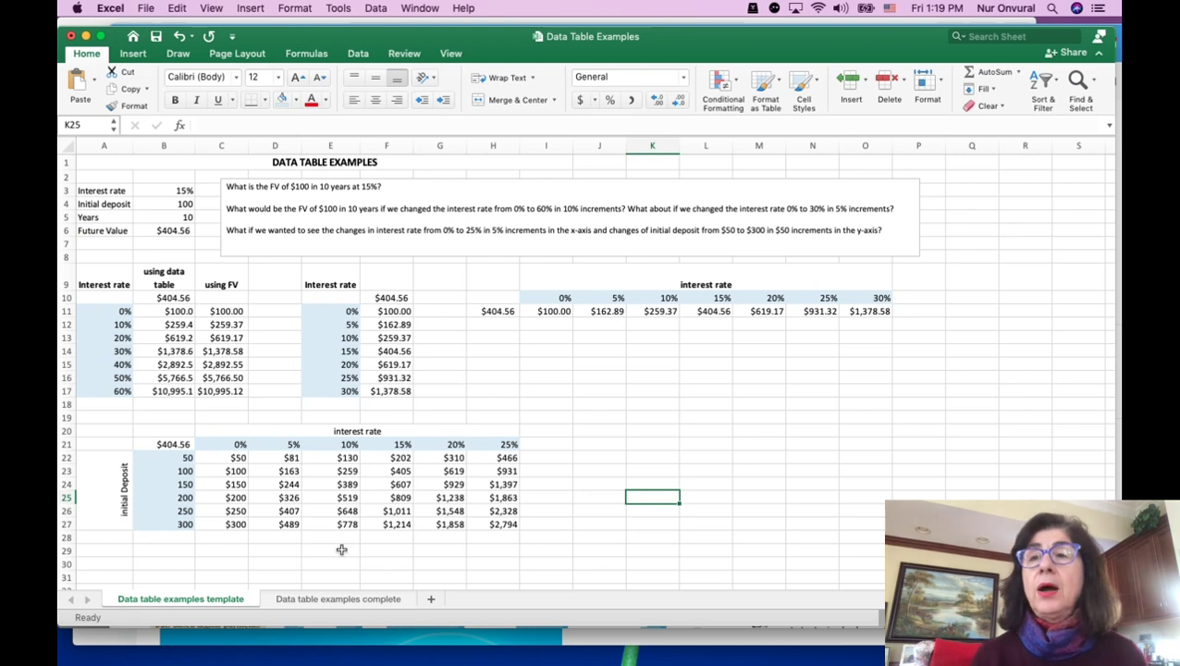
Step: View the data tables on the "Data table examples complete" sheet and return to the "Data table examples template" sheet
click(355, 599)
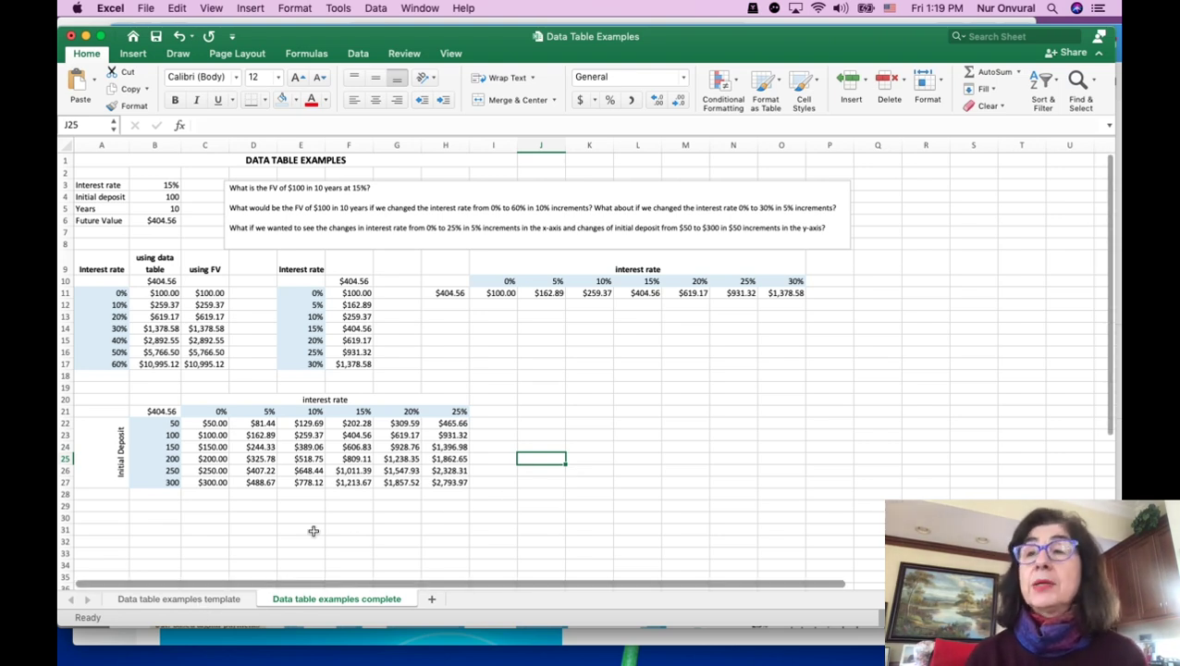
click(190, 601)
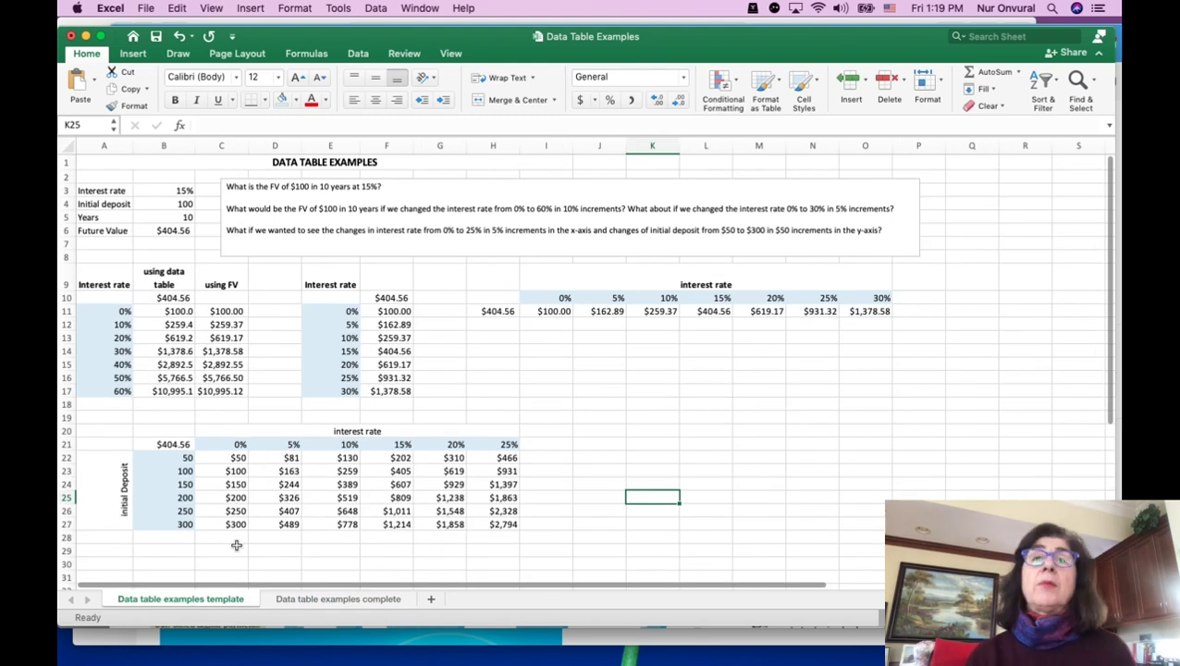